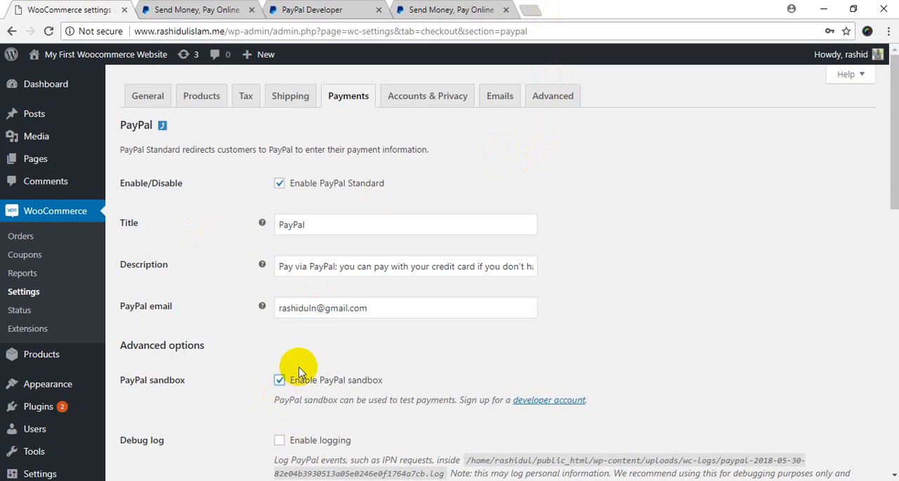
Step: Review the PayPal Standard settings in WooCommerce, including the PayPal email, and the regular PayPal home page
{"action": "scroll", "coordinate": [299, 370], "scroll_direction": "down", "scroll_amount": 5}
{"action": "scroll", "coordinate": [281, 335], "scroll_direction": "up", "scroll_amount": 5}
{"action": "left_click", "coordinate": [319, 307]}
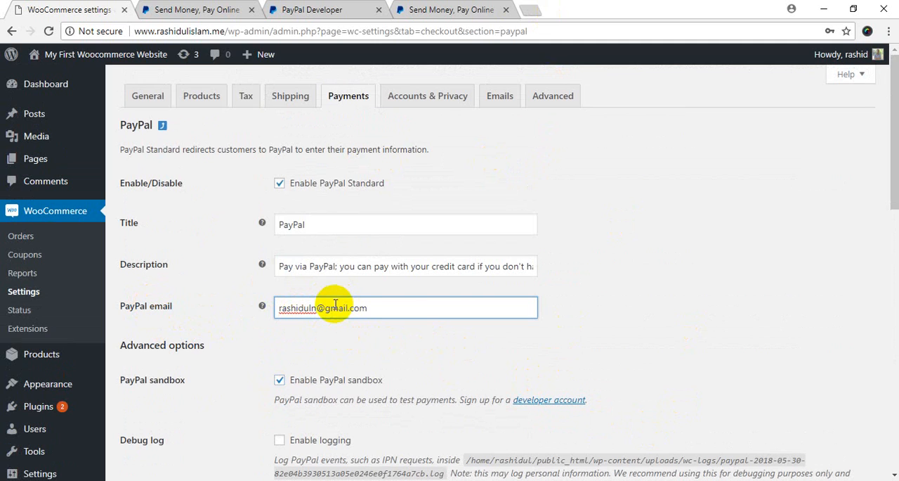
{"action": "left_click", "coordinate": [312, 9]}
{"action": "left_click", "coordinate": [207, 9]}
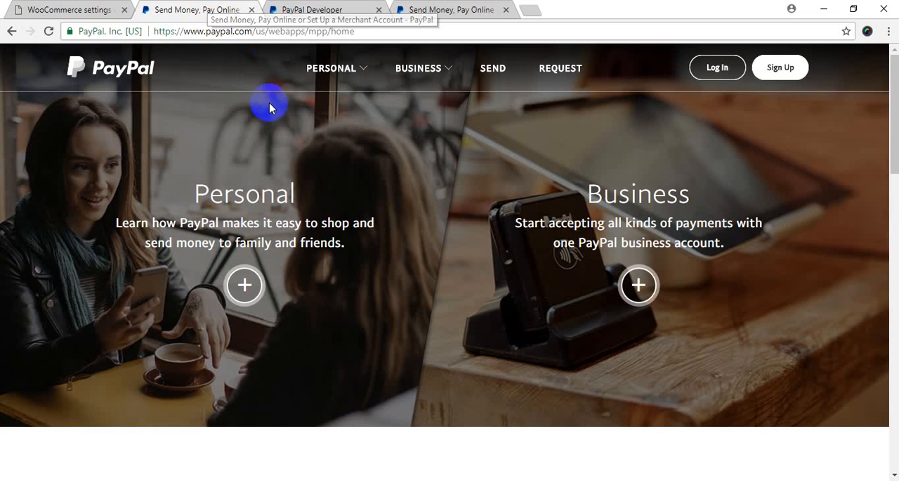
{"action": "left_click", "coordinate": [201, 30]}
{"action": "left_click", "coordinate": [397, 30]}
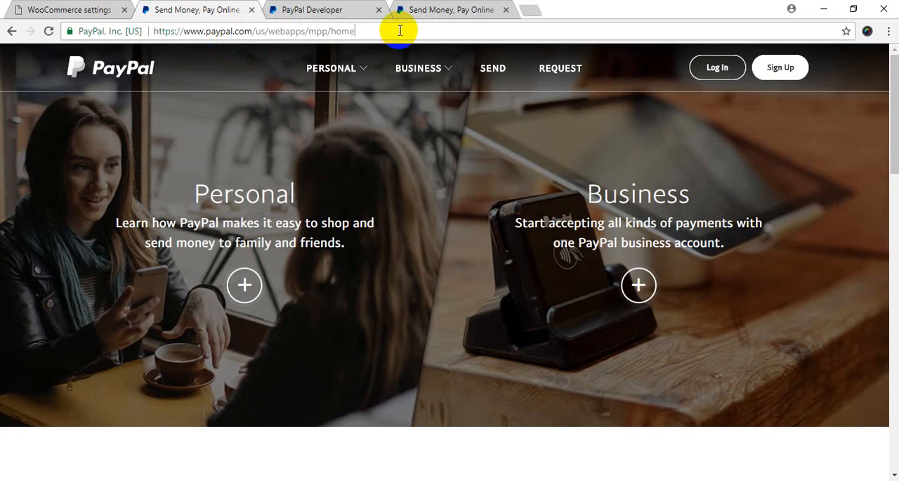
{"action": "mouse_move", "coordinate": [534, 141]}
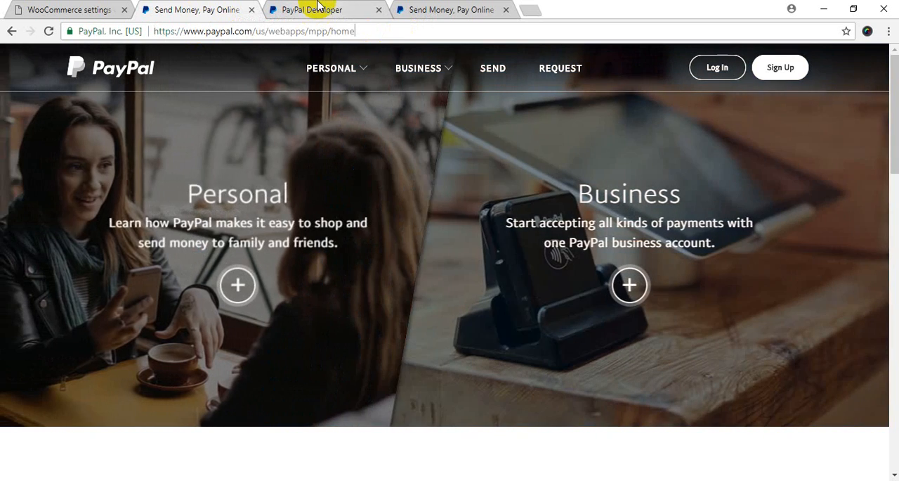
Step: Log in to the PayPal Developer dashboard with the main account's email and password
{"action": "left_click", "coordinate": [318, 7]}
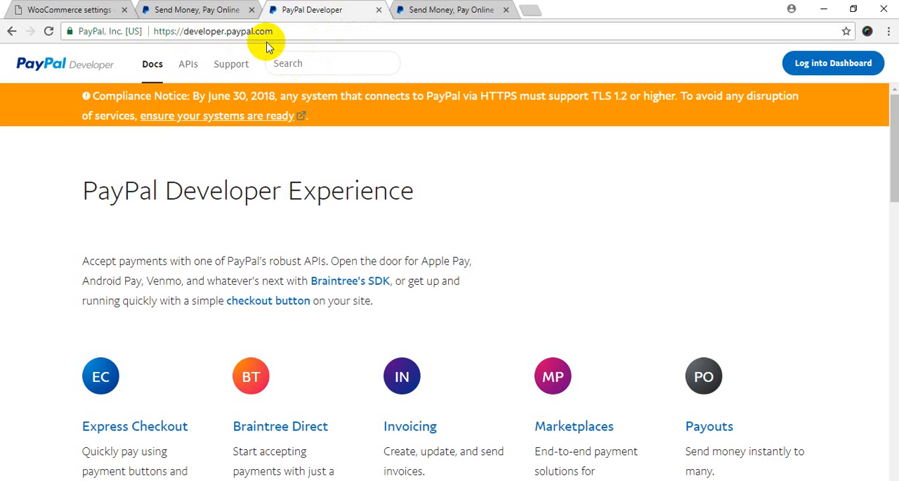
{"action": "left_click", "coordinate": [850, 65]}
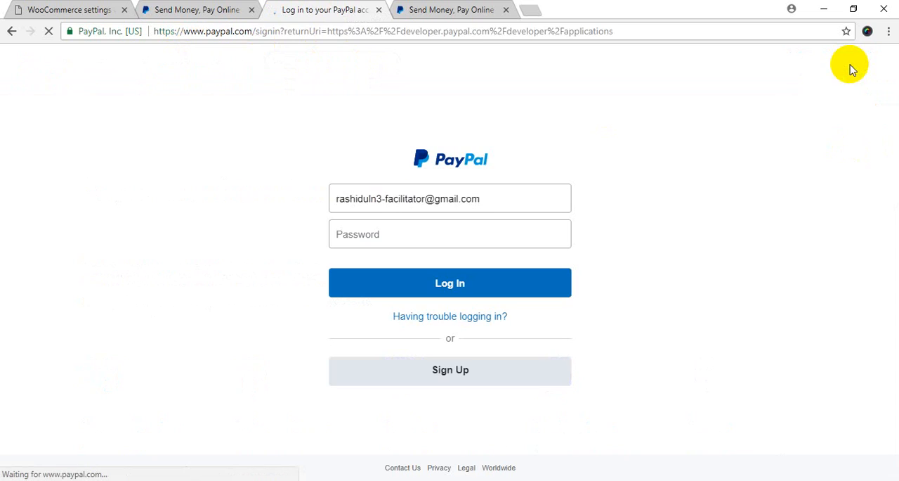
{"action": "left_click", "coordinate": [406, 234]}
{"action": "double_click", "coordinate": [402, 198]}
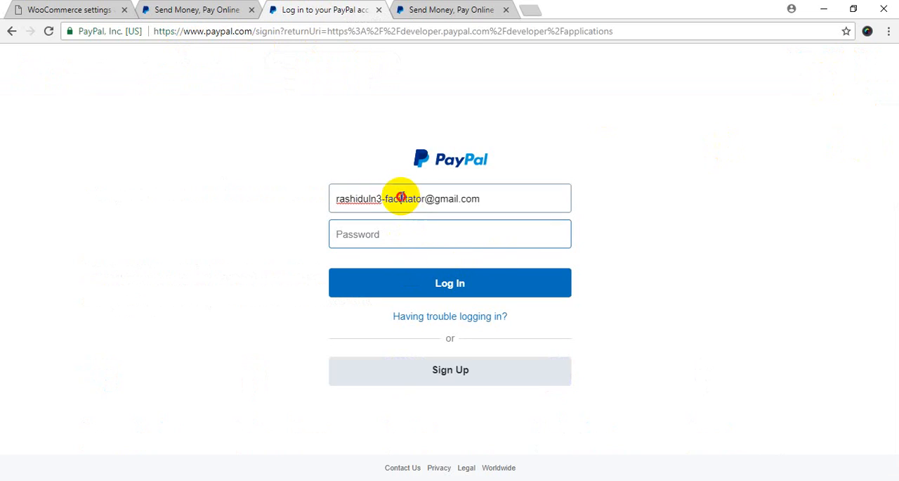
{"action": "key", "text": "BackSpace"}
{"action": "key", "text": "BackSpace"}
{"action": "key", "text": "Tab"}
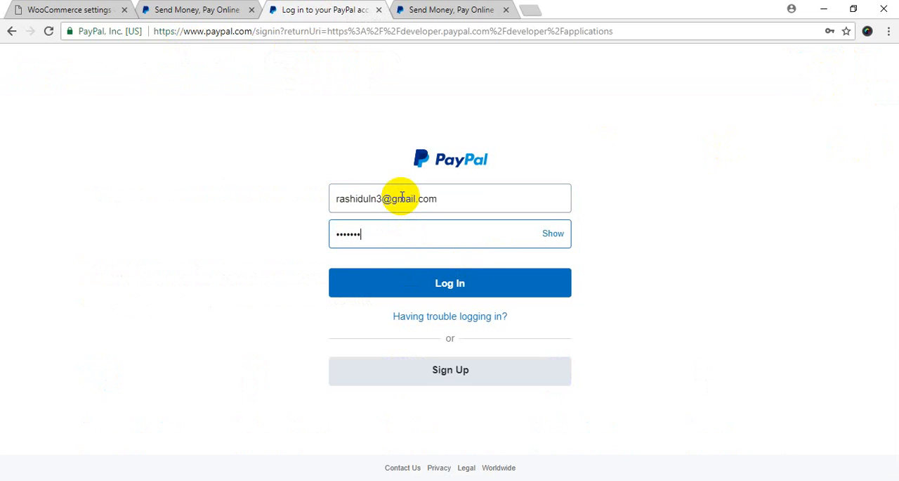
{"action": "key", "text": "Return"}
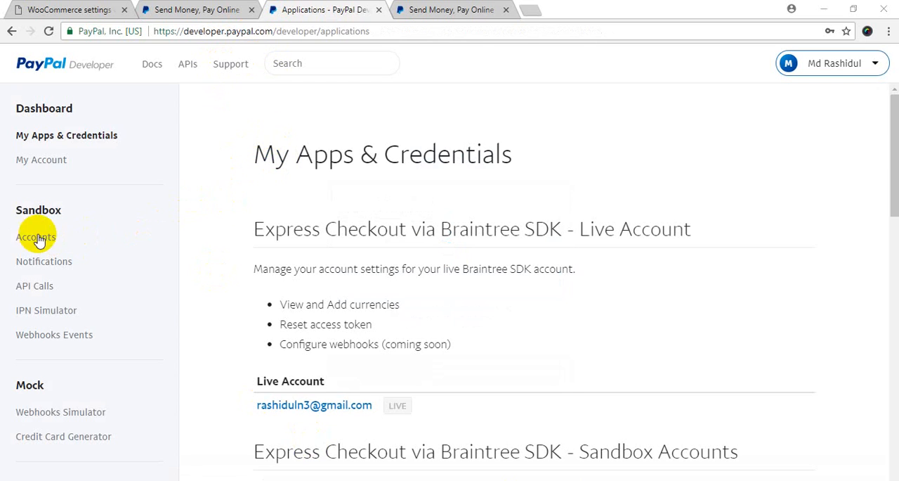
Step: Open the profile of the business account under Sandbox Accounts and copy its email ID
{"action": "left_click", "coordinate": [40, 239]}
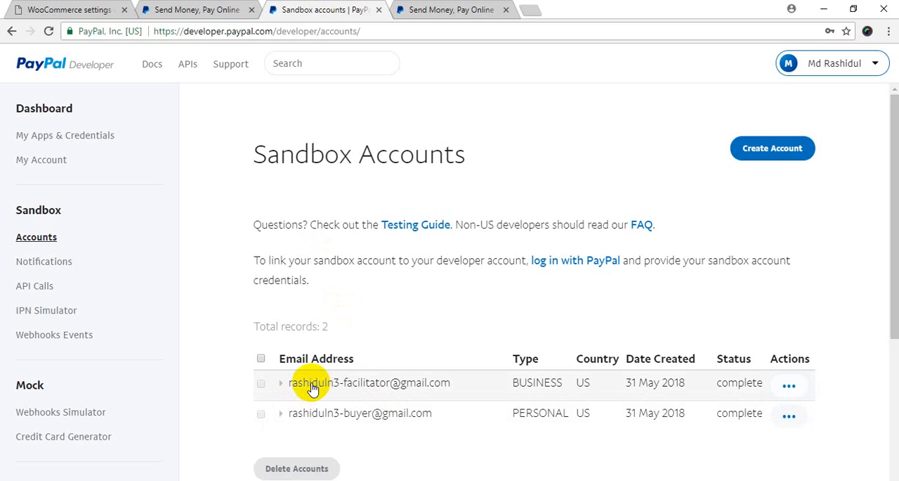
{"action": "left_click", "coordinate": [313, 388]}
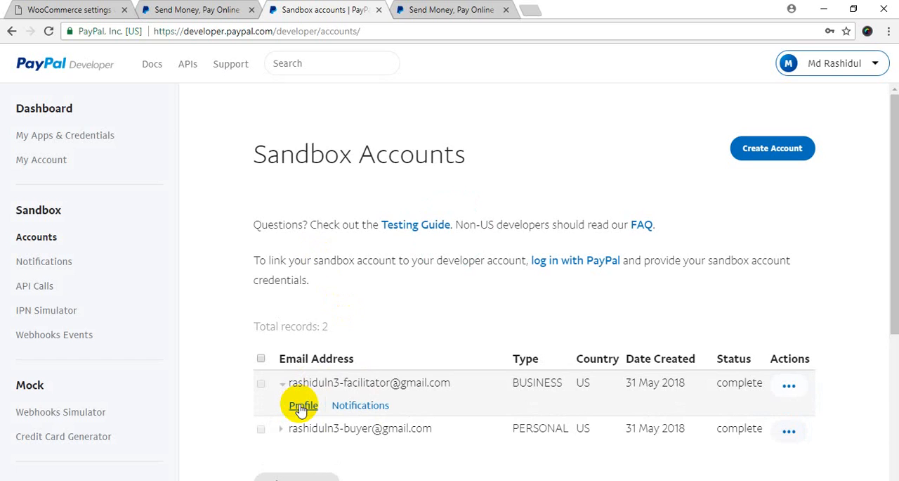
{"action": "left_click", "coordinate": [303, 405]}
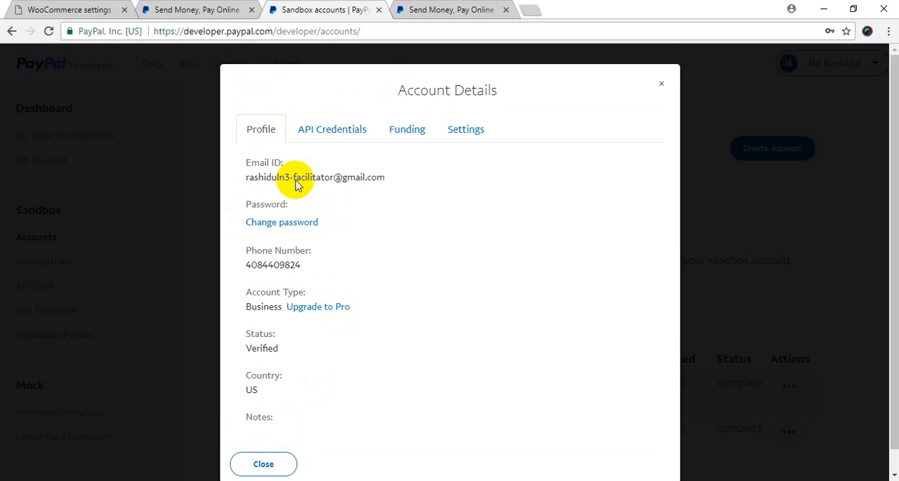
{"action": "left_click_drag", "start_coordinate": [264, 180], "coordinate": [380, 179]}
{"action": "key", "text": "ctrl+c"}
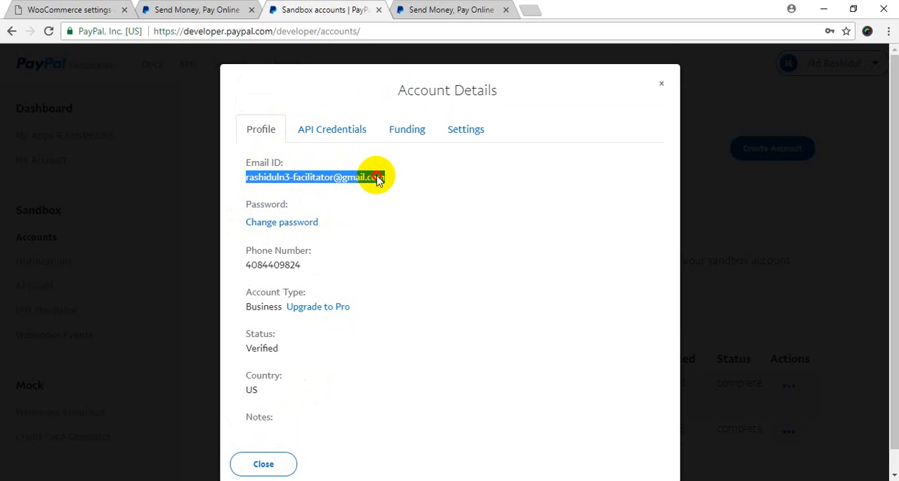
Step: Log in to the PayPal sandbox site with the copied business account email and its password
{"action": "left_click", "coordinate": [447, 10]}
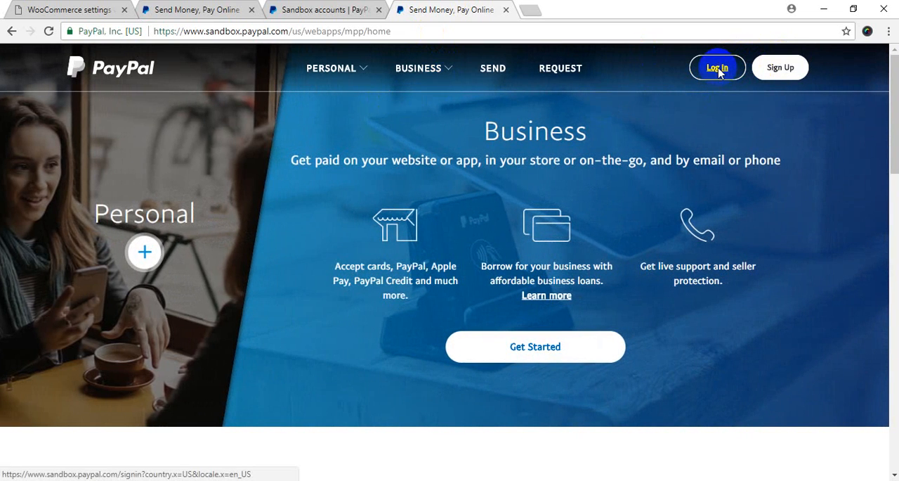
{"action": "left_click", "coordinate": [717, 72]}
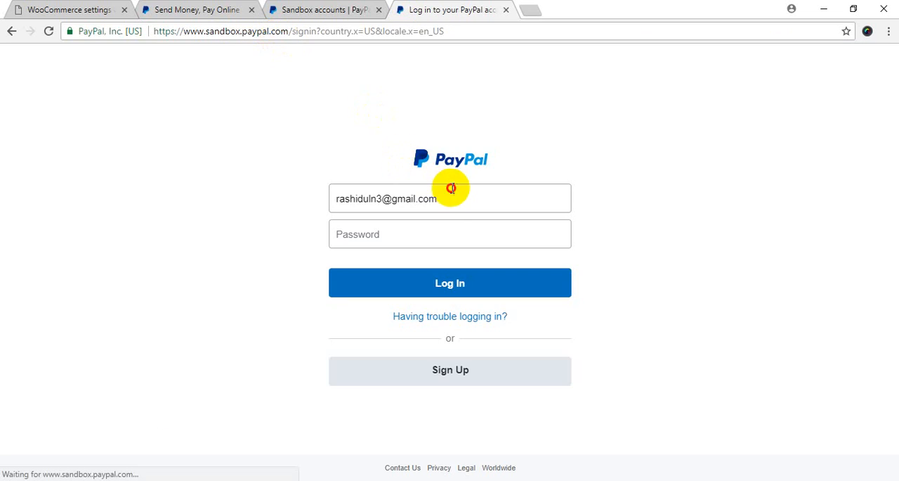
{"action": "left_click_drag", "start_coordinate": [443, 199], "coordinate": [332, 204]}
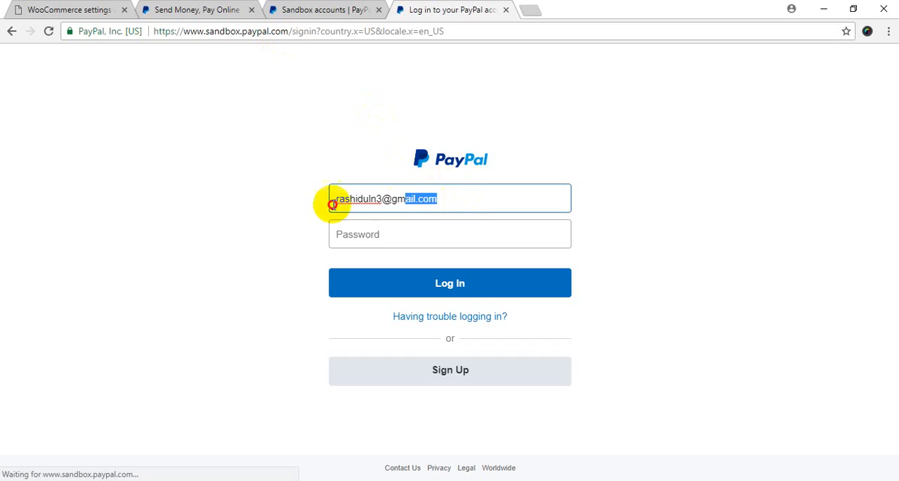
{"action": "key", "text": "ctrl+v"}
{"action": "left_click", "coordinate": [398, 234]}
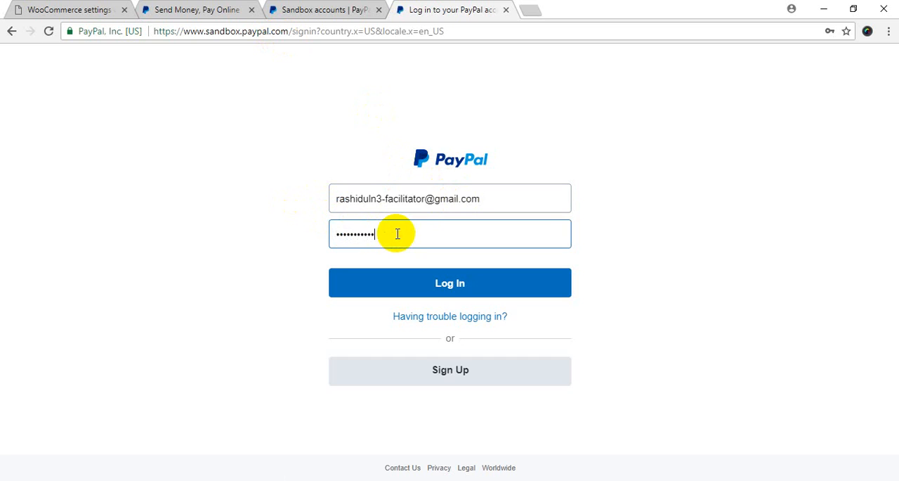
{"action": "key", "text": "Return"}
Step: Close the business account's details, open the personal sandbox account's profile and copy its email ID
{"action": "left_click", "coordinate": [295, 10]}
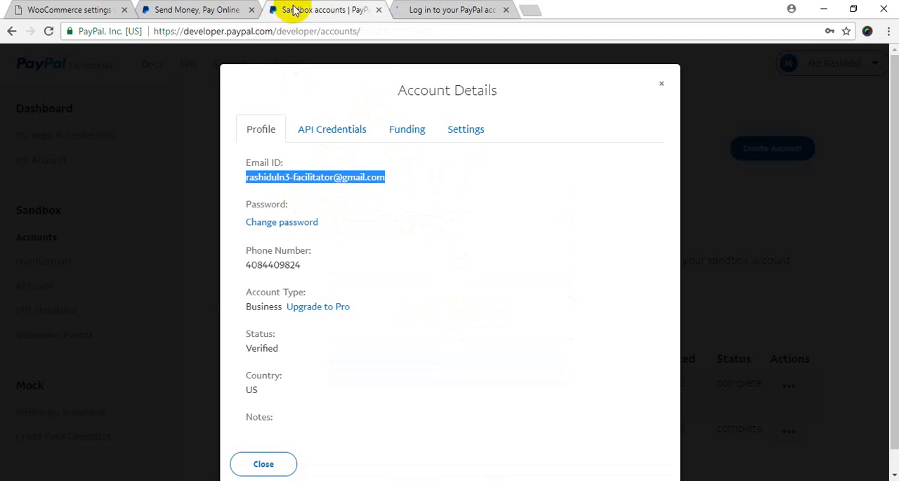
{"action": "left_click", "coordinate": [661, 83]}
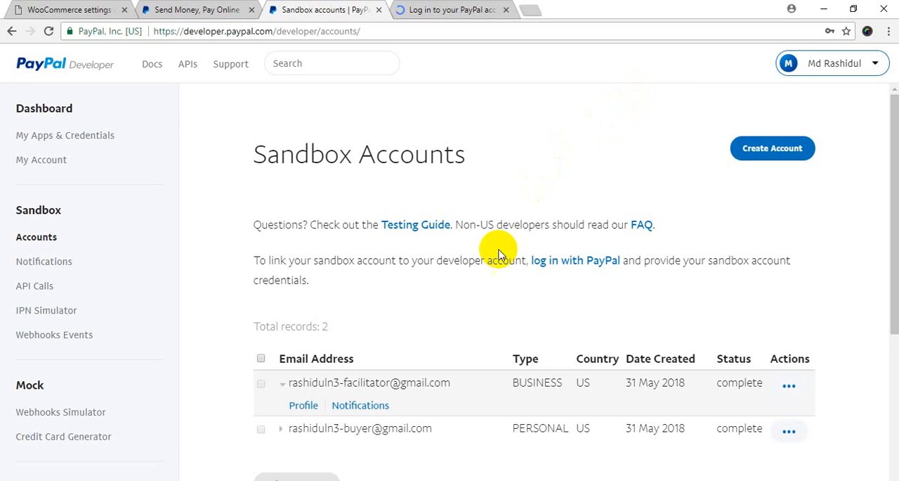
{"action": "left_click", "coordinate": [313, 430]}
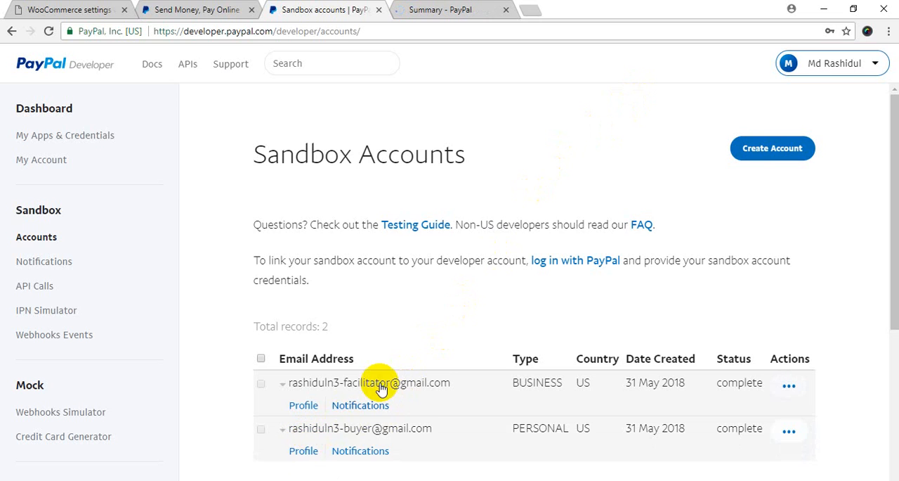
{"action": "scroll", "coordinate": [379, 388], "scroll_direction": "down", "scroll_amount": 3}
{"action": "left_click", "coordinate": [304, 232]}
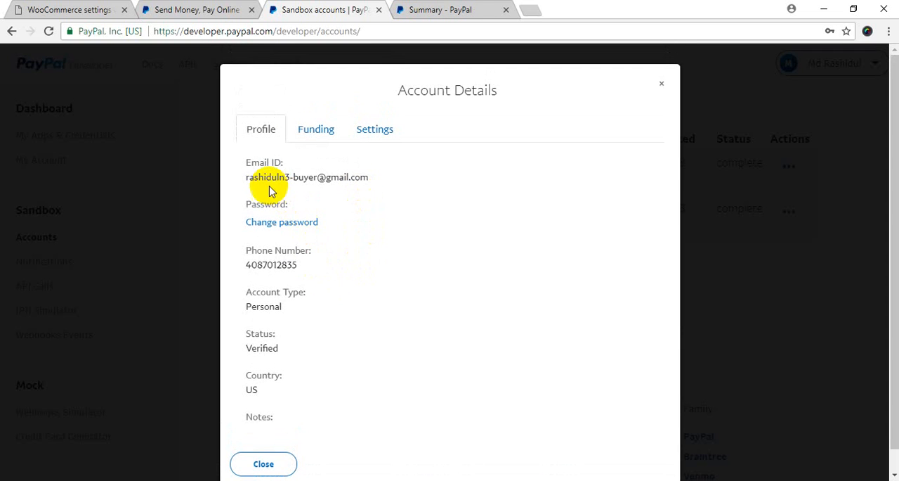
{"action": "left_click_drag", "start_coordinate": [250, 177], "coordinate": [369, 177]}
Step: Switch to Firefox, log in to the PayPal sandbox with the buyer account's email and password, and dismiss the offer to save the login
{"action": "left_click", "coordinate": [383, 479]}
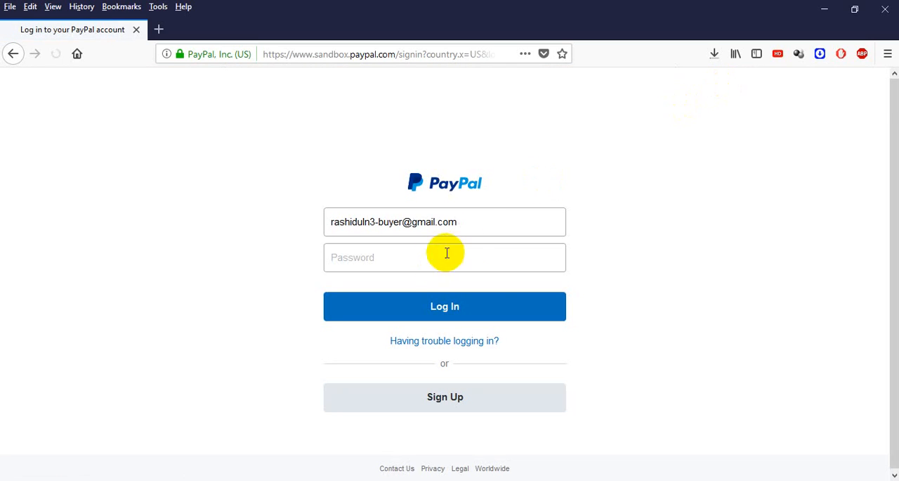
{"action": "left_click", "coordinate": [482, 226]}
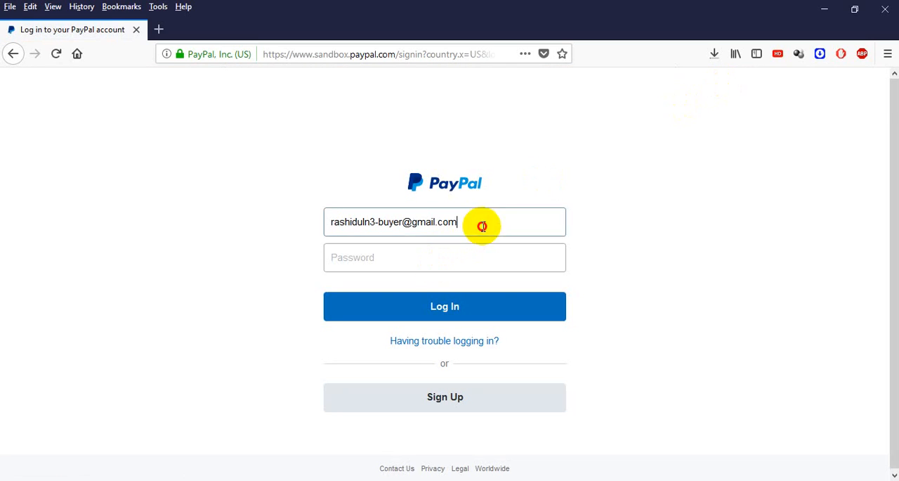
{"action": "key", "text": "ctrl+a"}
{"action": "left_click", "coordinate": [397, 260]}
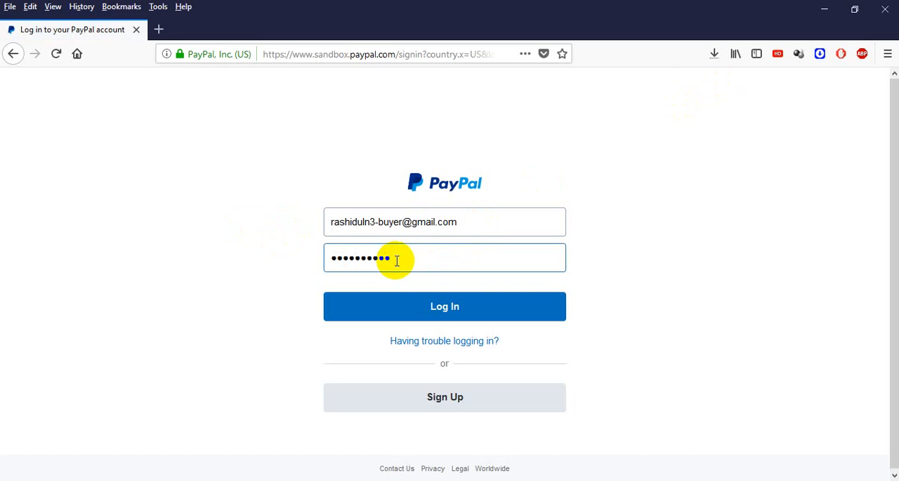
{"action": "key", "text": "ctrl+a"}
{"action": "type", "text": "a"}
{"action": "key", "text": "Return"}
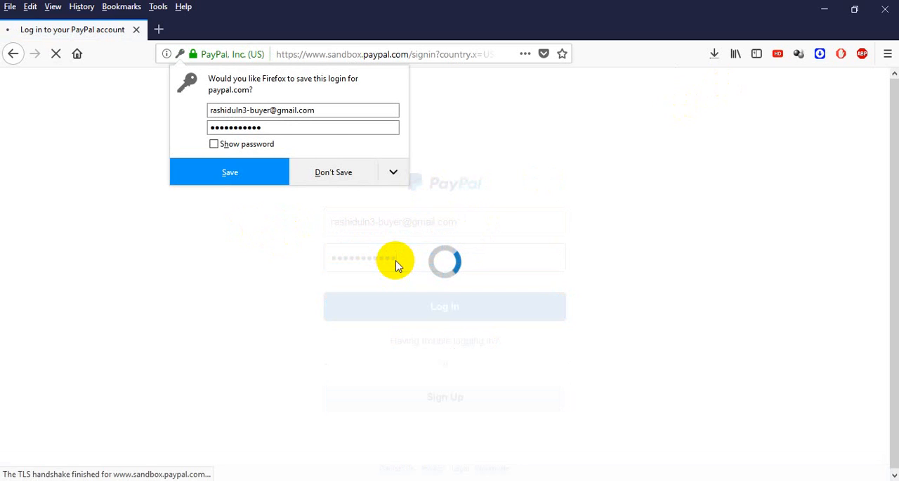
{"action": "left_click", "coordinate": [362, 184]}
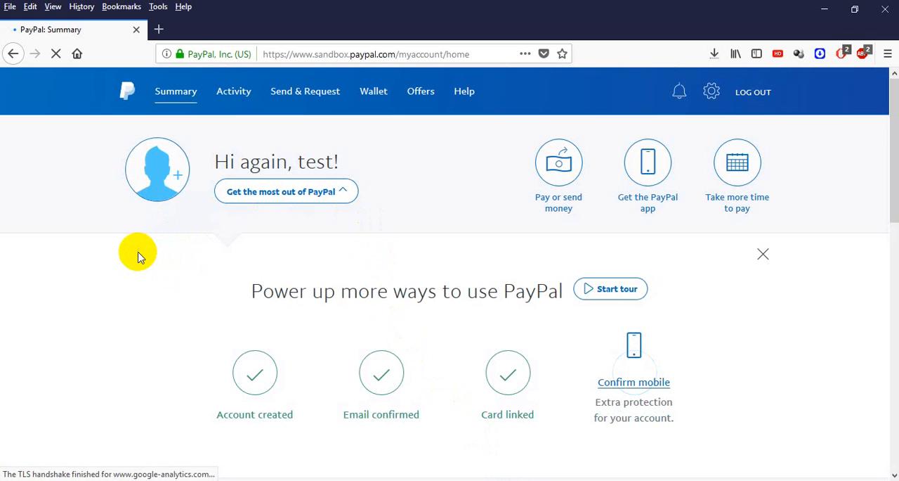
Step: Check the sandbox buyer's PayPal balance in Firefox and the business account's available money and recent activity in Chrome
{"action": "scroll", "coordinate": [137, 257], "scroll_direction": "down", "scroll_amount": 3}
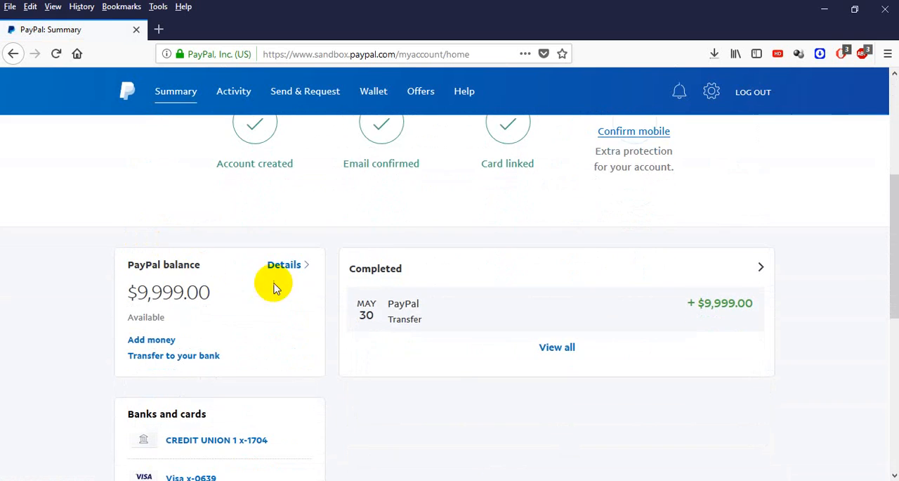
{"action": "left_click_drag", "start_coordinate": [141, 287], "coordinate": [187, 293]}
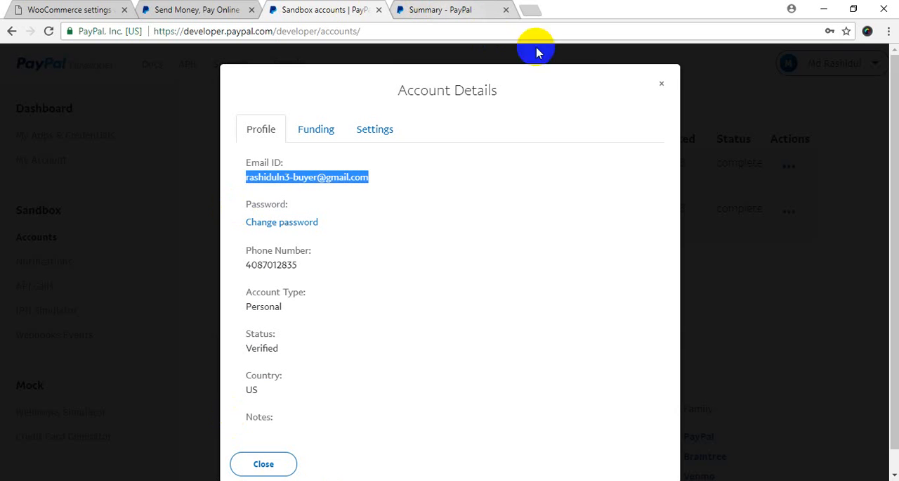
{"action": "left_click", "coordinate": [450, 9]}
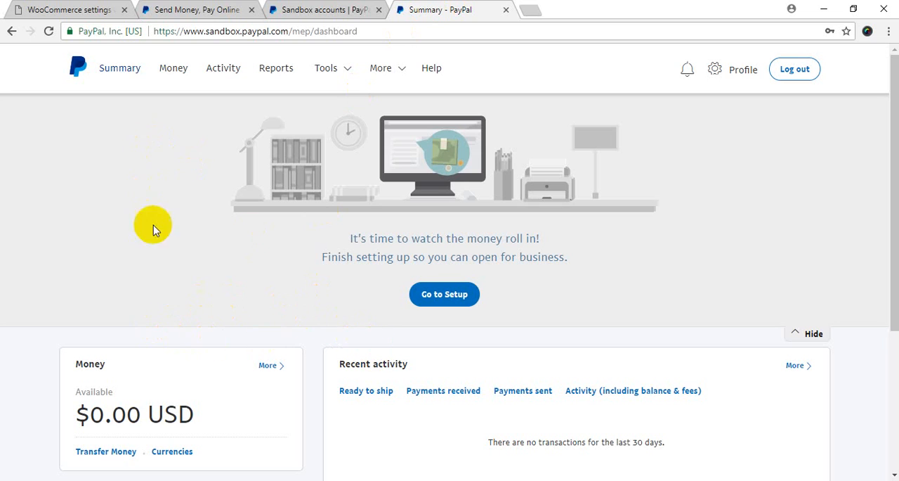
{"action": "scroll", "coordinate": [150, 193], "scroll_direction": "down", "scroll_amount": 3}
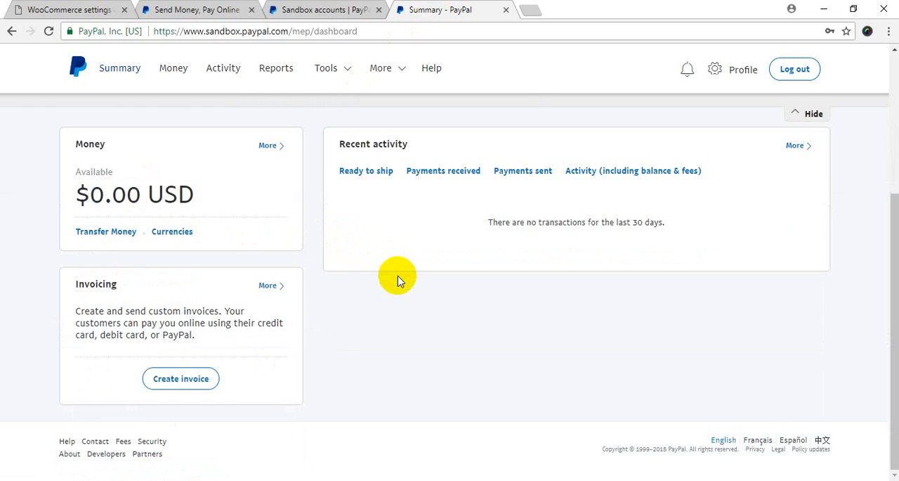
{"action": "scroll", "coordinate": [352, 274], "scroll_direction": "up", "scroll_amount": 3}
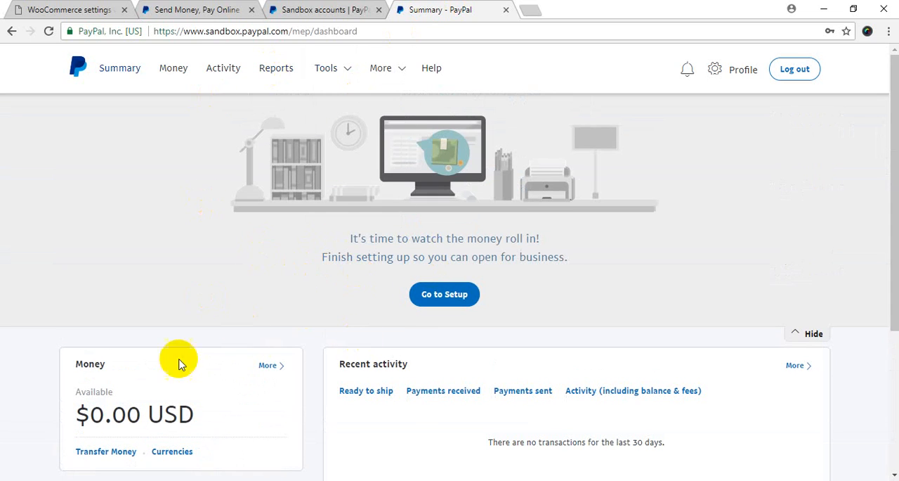
{"action": "scroll", "coordinate": [236, 365], "scroll_direction": "down", "scroll_amount": 2}
{"action": "scroll", "coordinate": [236, 365], "scroll_direction": "down", "scroll_amount": 2}
{"action": "scroll", "coordinate": [352, 303], "scroll_direction": "up", "scroll_amount": 3}
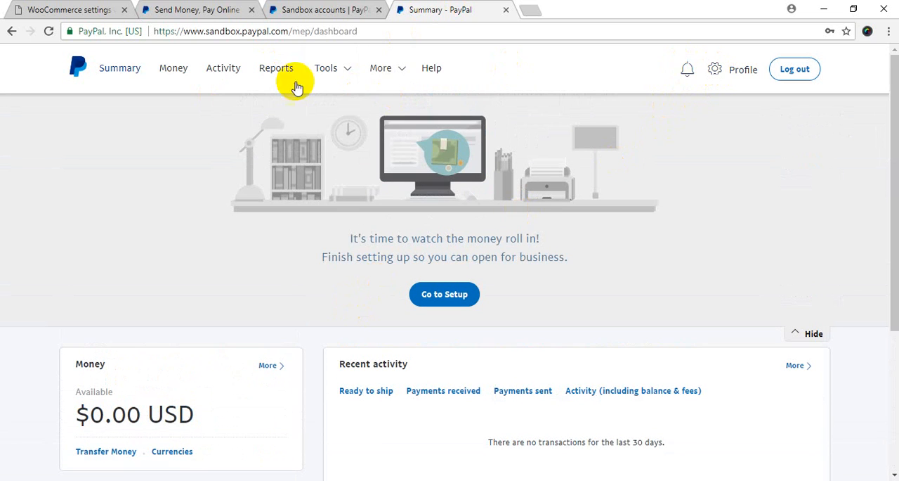
Step: Close the buyer account's details in the sandbox accounts list, open the business account's profile and copy its email ID
{"action": "left_click", "coordinate": [327, 9]}
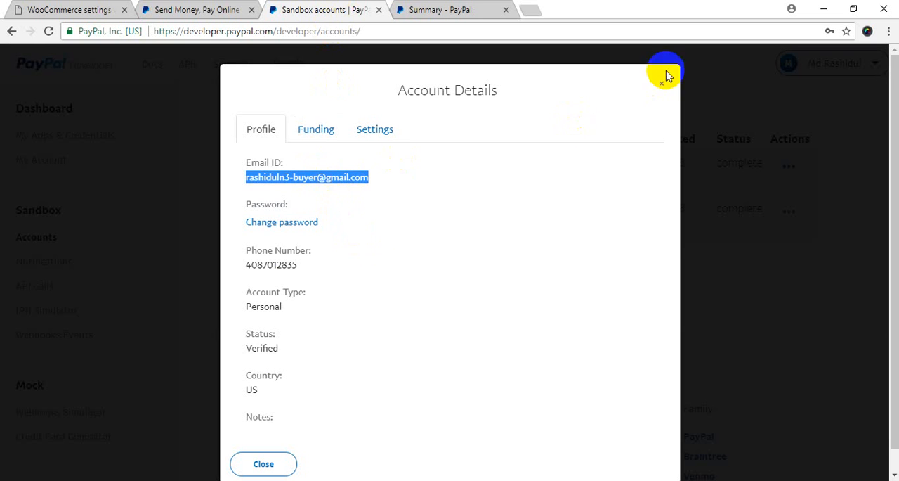
{"action": "left_click", "coordinate": [662, 87]}
{"action": "left_click", "coordinate": [662, 87]}
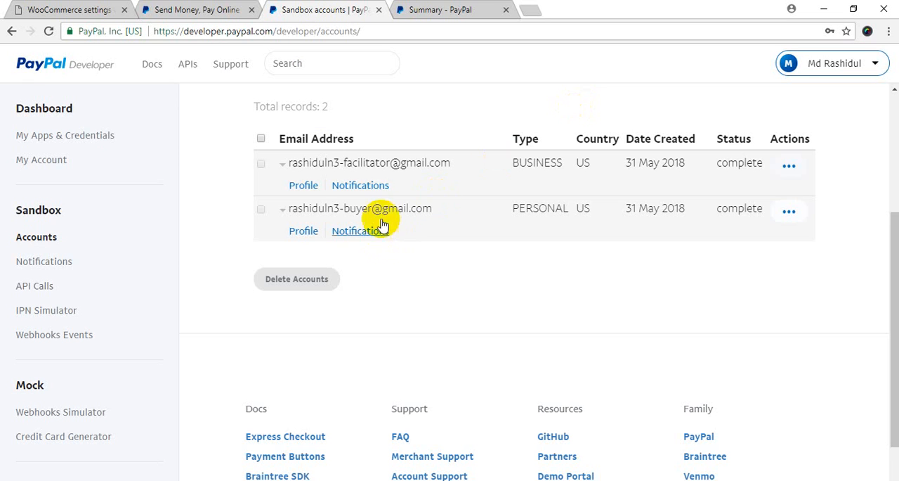
{"action": "left_click", "coordinate": [309, 187]}
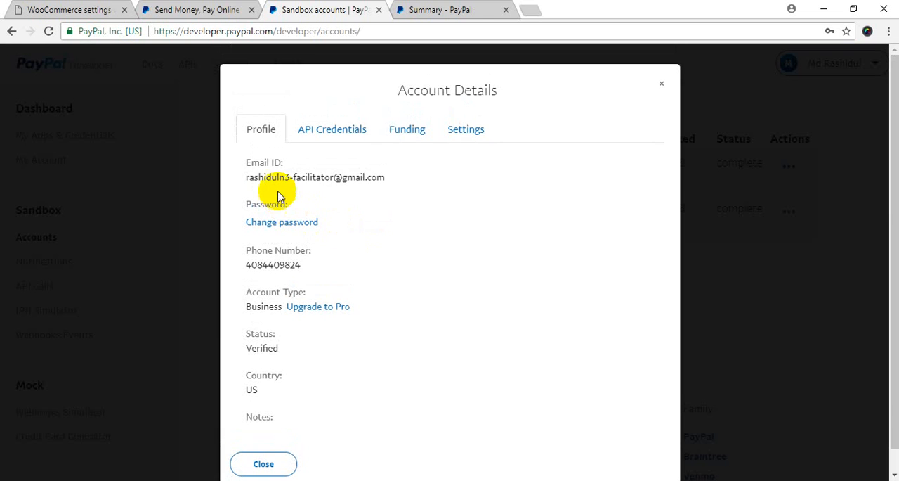
{"action": "left_click_drag", "start_coordinate": [247, 177], "coordinate": [385, 180]}
{"action": "key", "text": "ctrl+c"}
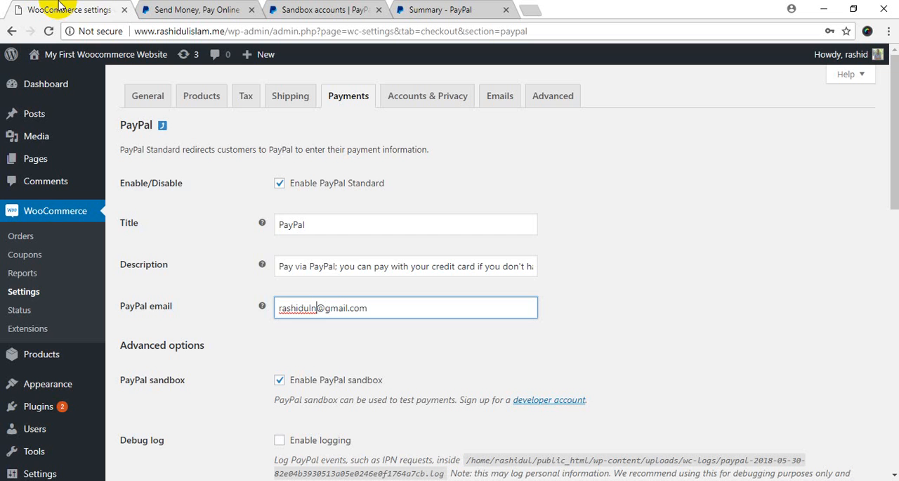
Step: Replace the PayPal email in the WooCommerce PayPal settings with the copied business account email, save the changes and check the saved email
{"action": "left_click", "coordinate": [58, 10]}
{"action": "left_click_drag", "start_coordinate": [395, 307], "coordinate": [217, 307]}
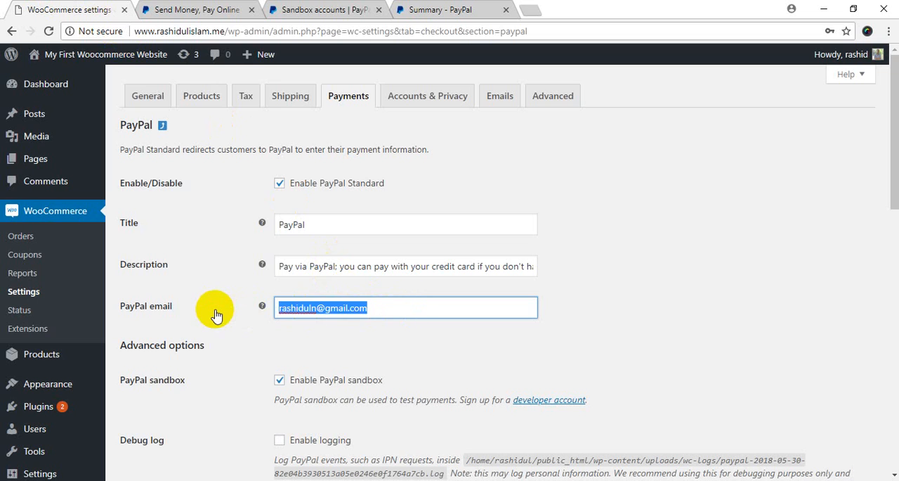
{"action": "key", "text": "ctrl+v"}
{"action": "left_click", "coordinate": [351, 329]}
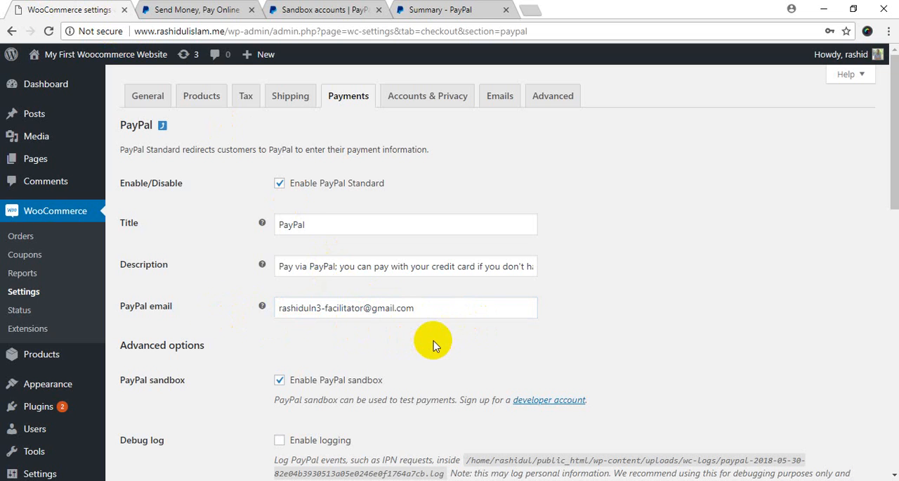
{"action": "scroll", "coordinate": [411, 331], "scroll_direction": "down", "scroll_amount": 3}
{"action": "scroll", "coordinate": [382, 359], "scroll_direction": "down", "scroll_amount": 7}
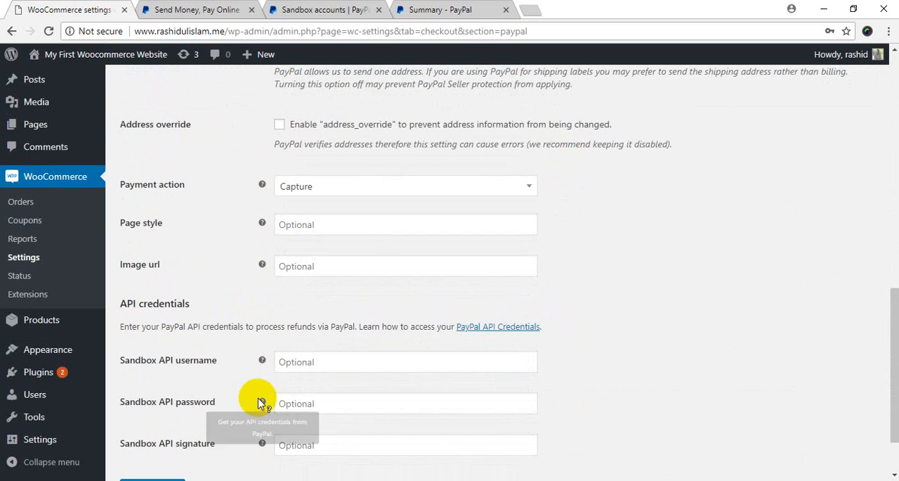
{"action": "left_click", "coordinate": [169, 418]}
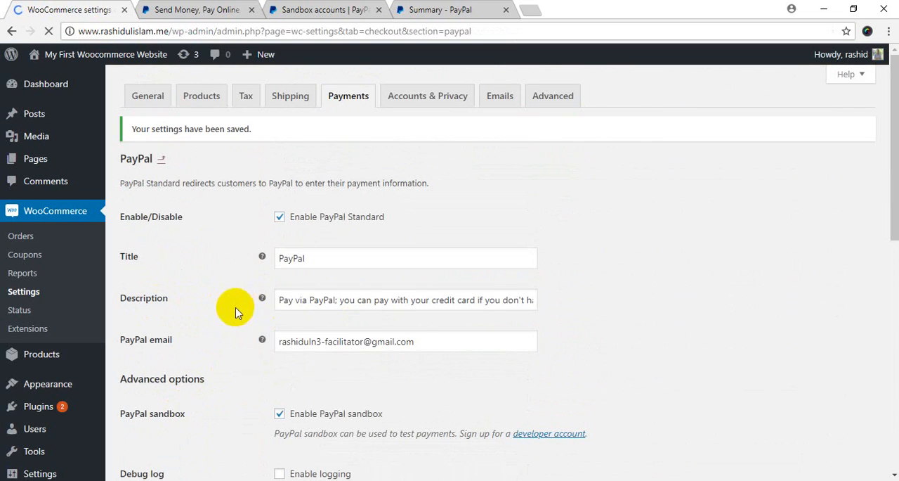
{"action": "left_click", "coordinate": [404, 341]}
{"action": "left_click_drag", "start_coordinate": [402, 341], "coordinate": [232, 351]}
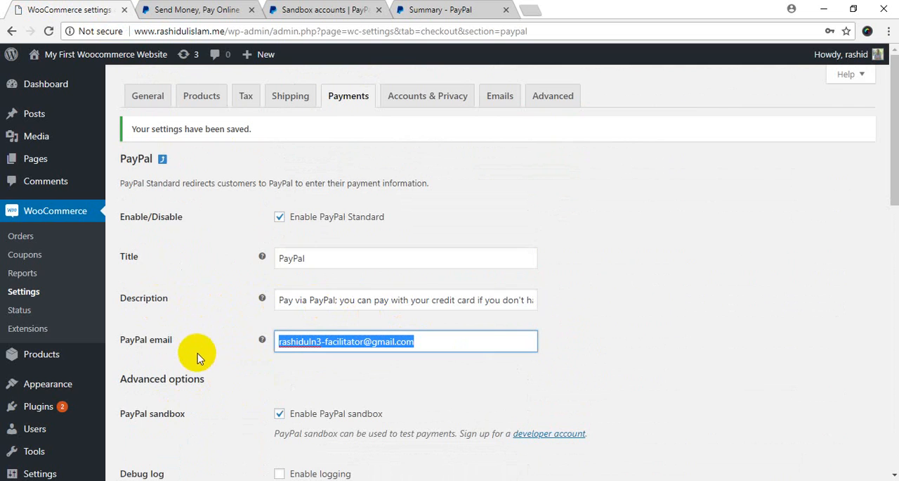
{"action": "left_click", "coordinate": [206, 241]}
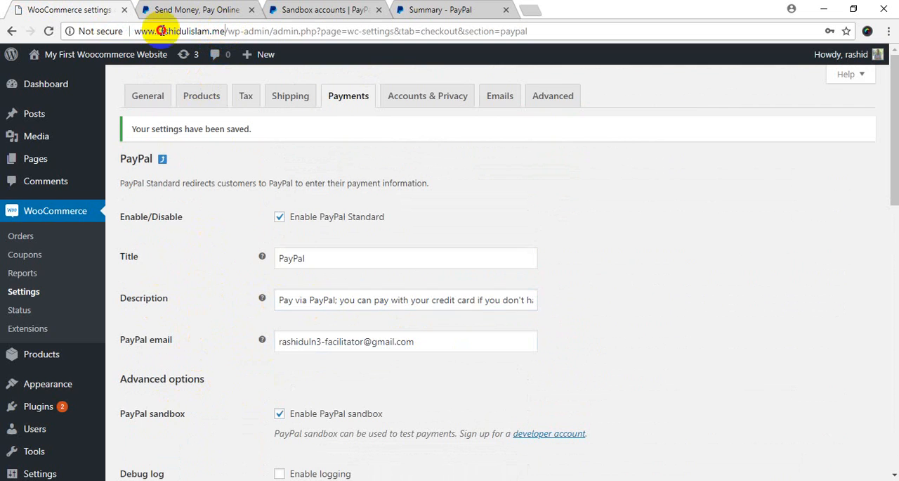
Step: Copy the store's web address, switch to Firefox, open the address in a new tab and go to the Shop page
{"action": "left_click_drag", "start_coordinate": [224, 31], "coordinate": [130, 32]}
{"action": "key", "text": "ctrl+c"}
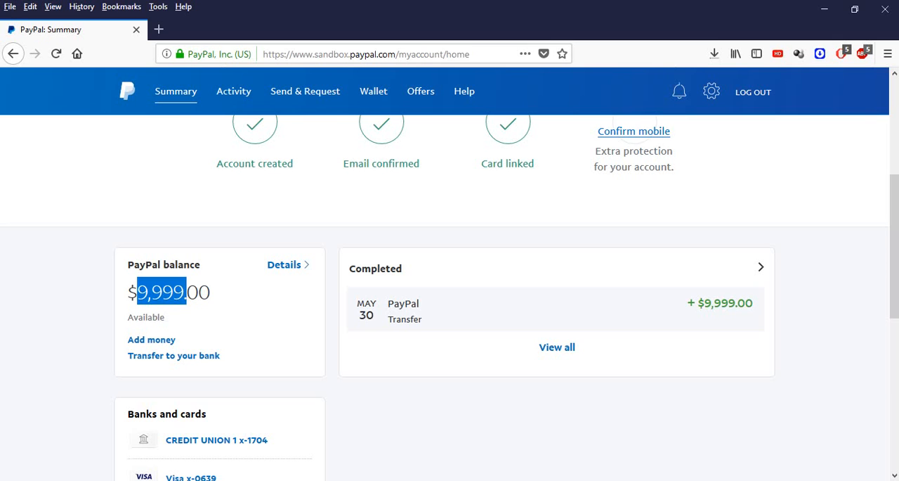
{"action": "left_click", "coordinate": [165, 27]}
{"action": "key", "text": "ctrl+v"}
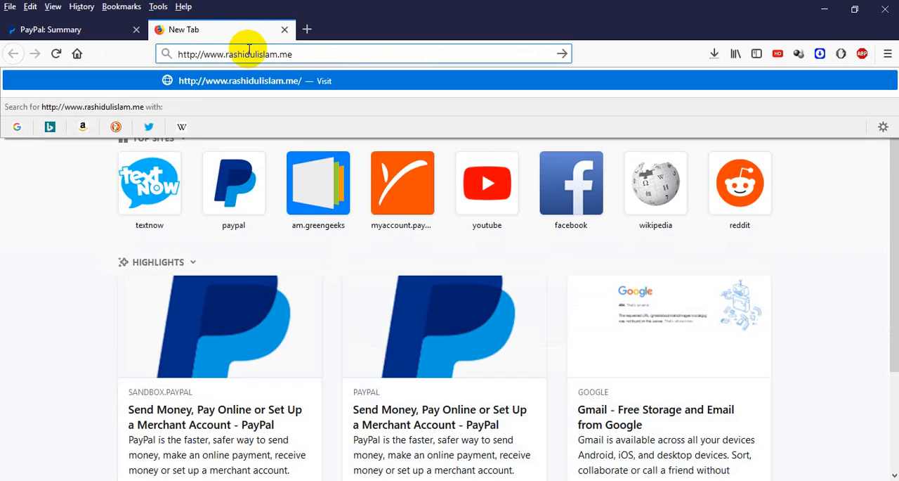
{"action": "key", "text": "Return"}
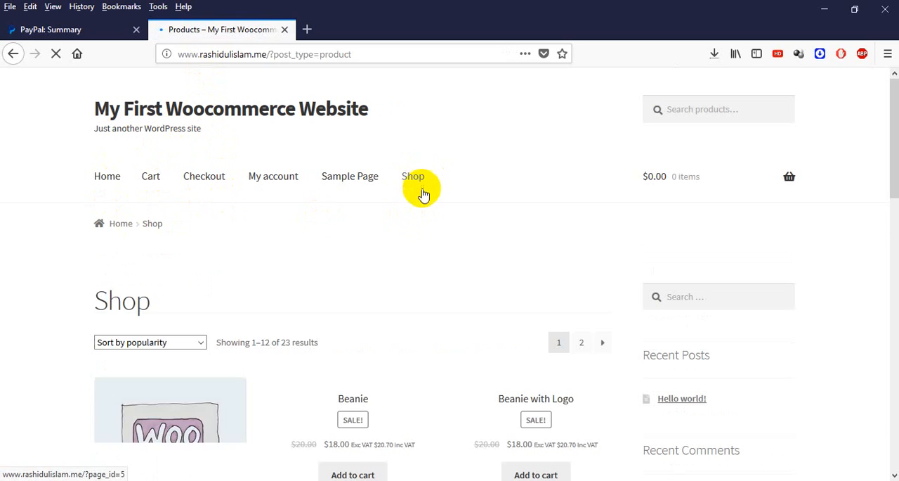
Step: Open the Album product from the shop listing and add one to the cart
{"action": "scroll", "coordinate": [337, 245], "scroll_direction": "down", "scroll_amount": 3}
{"action": "scroll", "coordinate": [338, 245], "scroll_direction": "down", "scroll_amount": 3}
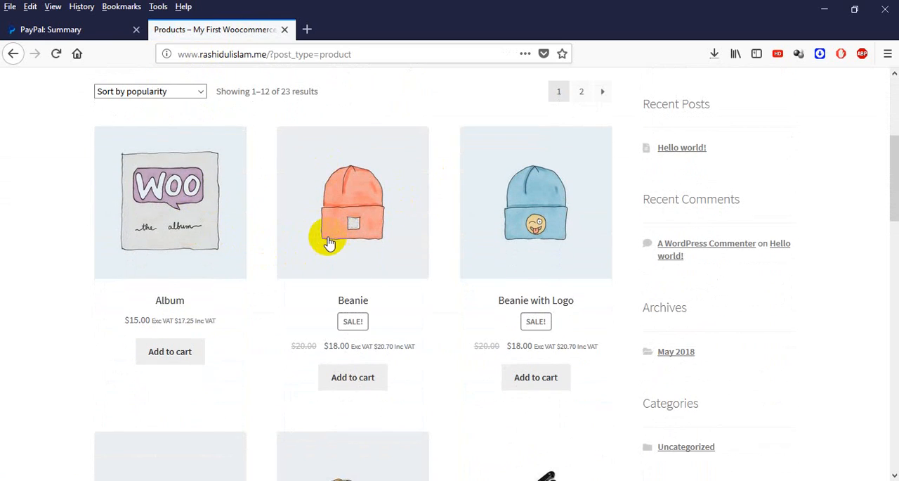
{"action": "left_click", "coordinate": [205, 215]}
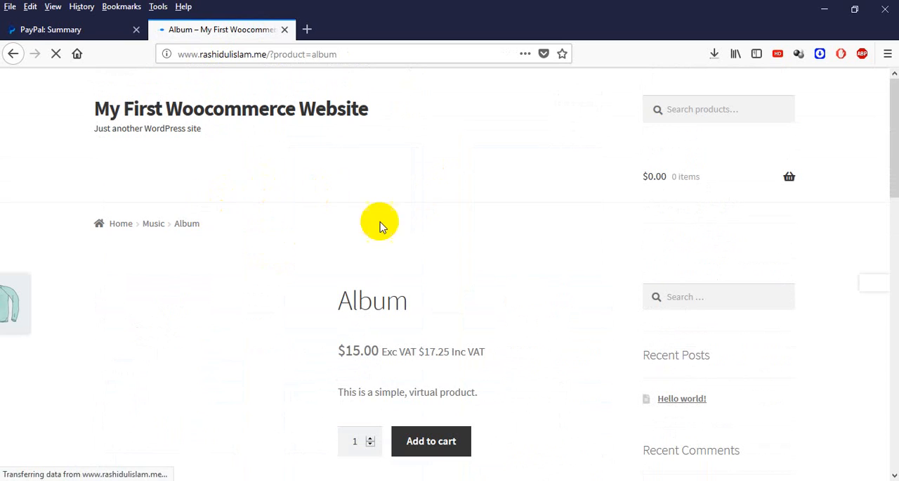
{"action": "scroll", "coordinate": [434, 295], "scroll_direction": "down", "scroll_amount": 3}
{"action": "left_click", "coordinate": [446, 320]}
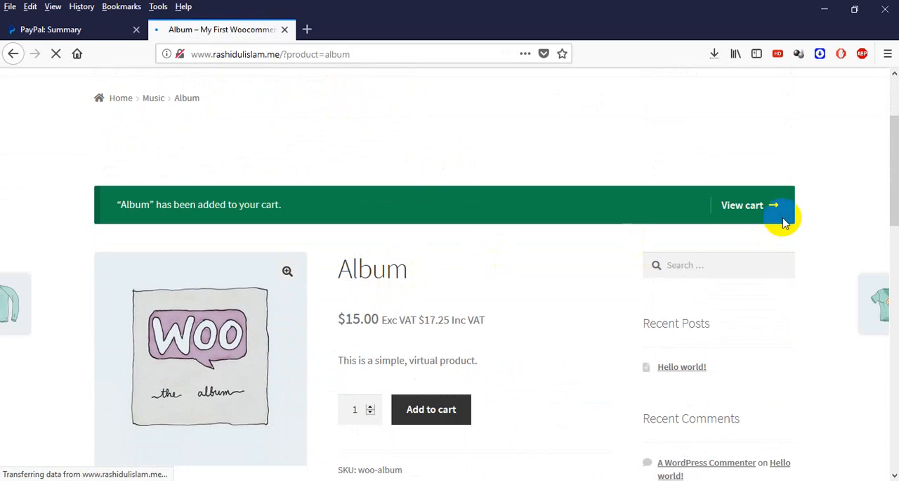
Step: View the cart with the Album and proceed to checkout
{"action": "left_click", "coordinate": [763, 214]}
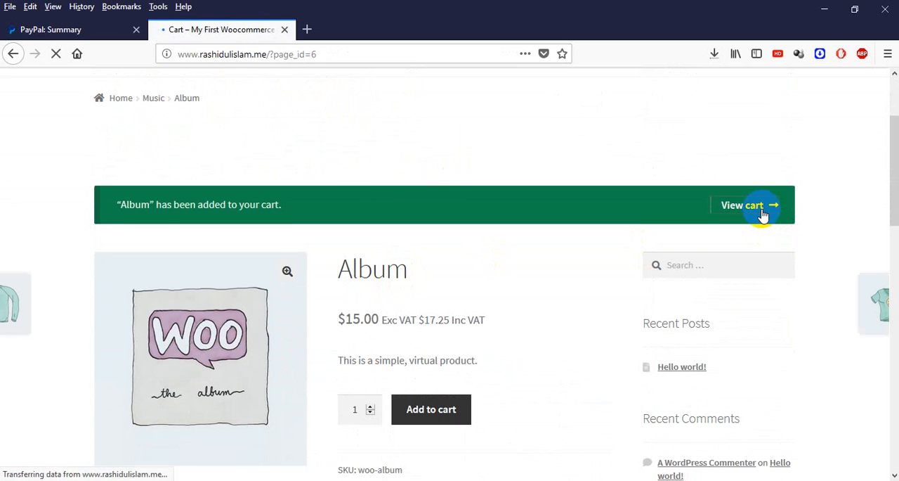
{"action": "scroll", "coordinate": [351, 245], "scroll_direction": "down", "scroll_amount": 6}
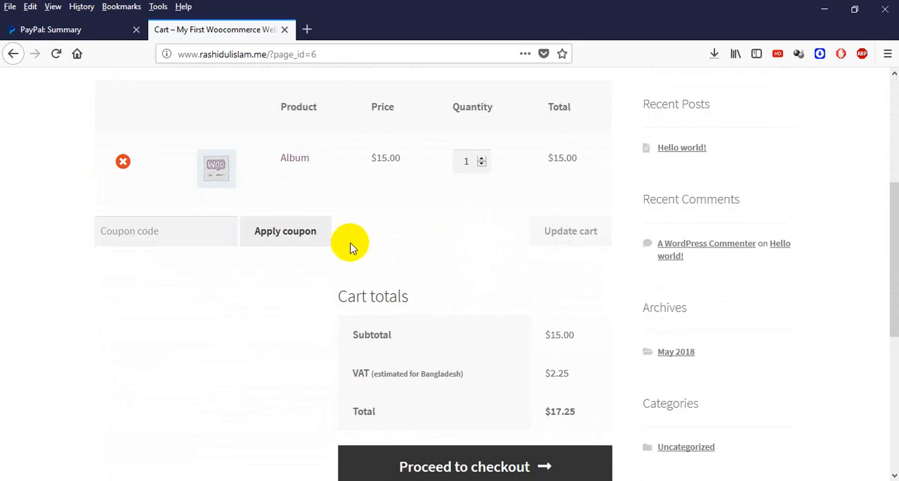
{"action": "scroll", "coordinate": [460, 340], "scroll_direction": "down", "scroll_amount": 3}
{"action": "left_click", "coordinate": [460, 339]}
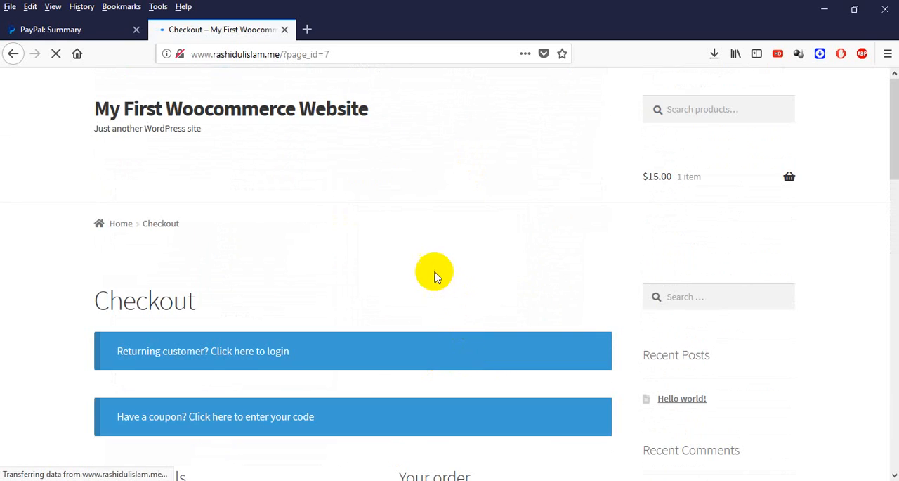
Step: Fill in the customer's first and last name in the checkout billing details
{"action": "scroll", "coordinate": [217, 267], "scroll_direction": "down", "scroll_amount": 3}
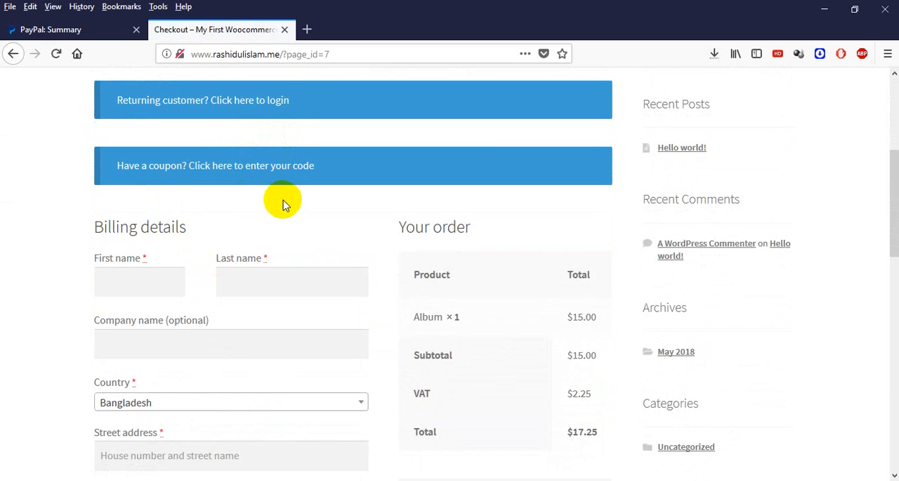
{"action": "scroll", "coordinate": [246, 211], "scroll_direction": "down", "scroll_amount": 3}
{"action": "left_click", "coordinate": [145, 153]}
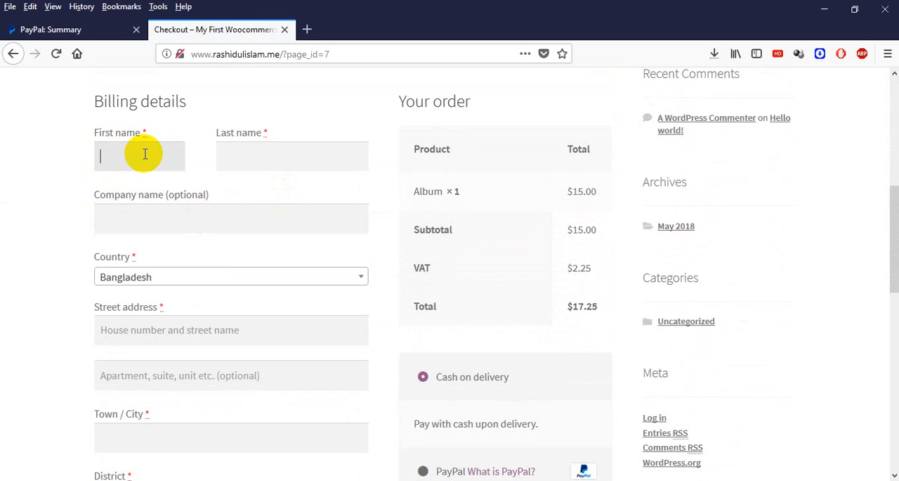
{"action": "key", "text": "Tab"}
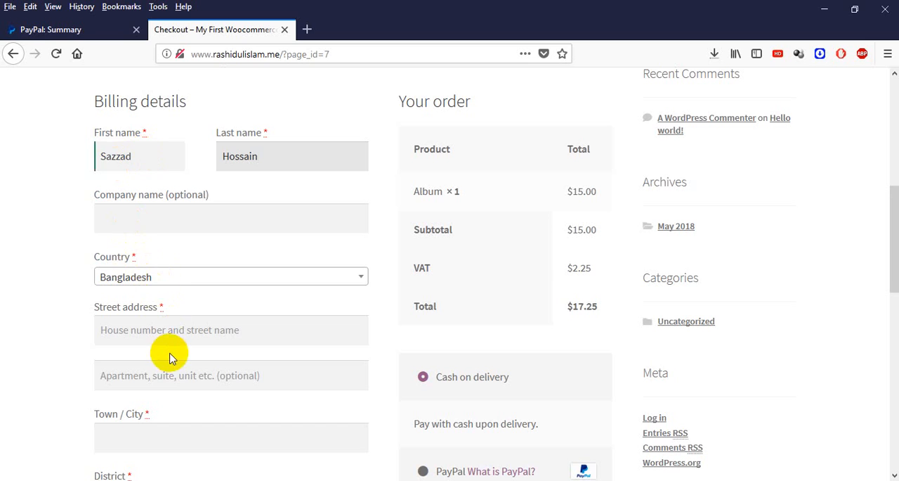
Step: Enter the billing town/city and street address, and choose the district matching the city
{"action": "scroll", "coordinate": [181, 356], "scroll_direction": "down", "scroll_amount": 3}
{"action": "left_click", "coordinate": [177, 321]}
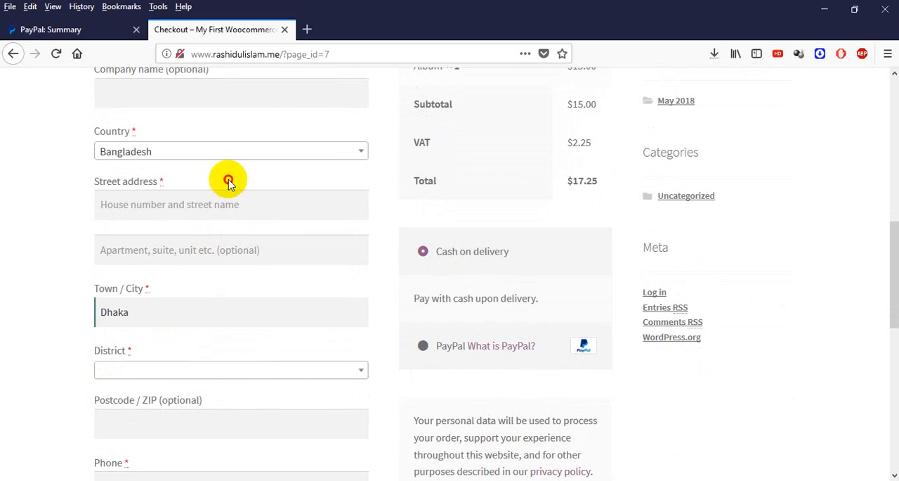
{"action": "left_click", "coordinate": [220, 204]}
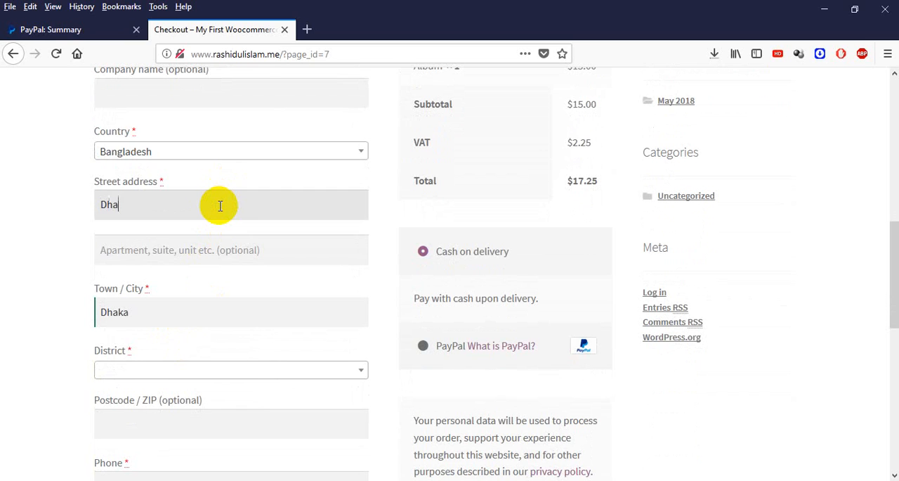
{"action": "left_click", "coordinate": [234, 371]}
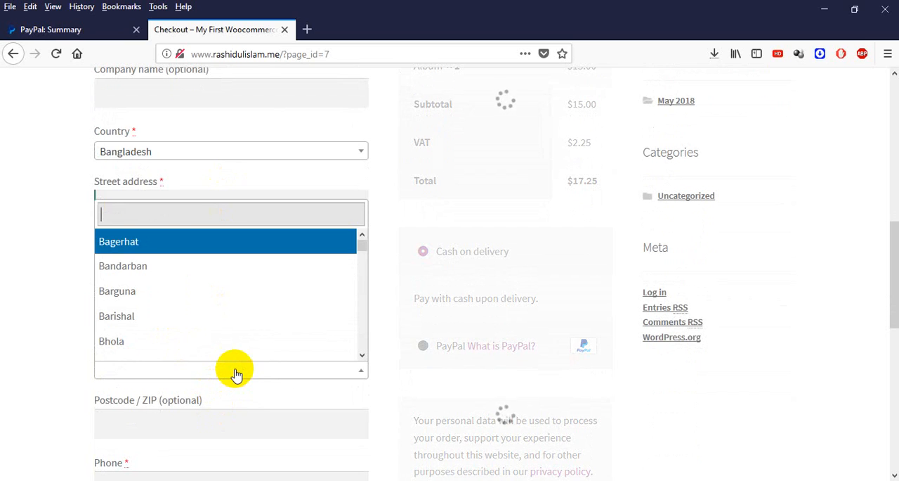
{"action": "type", "text": "d"}
{"action": "key", "text": "BackSpace"}
{"action": "type", "text": "DHaka"}
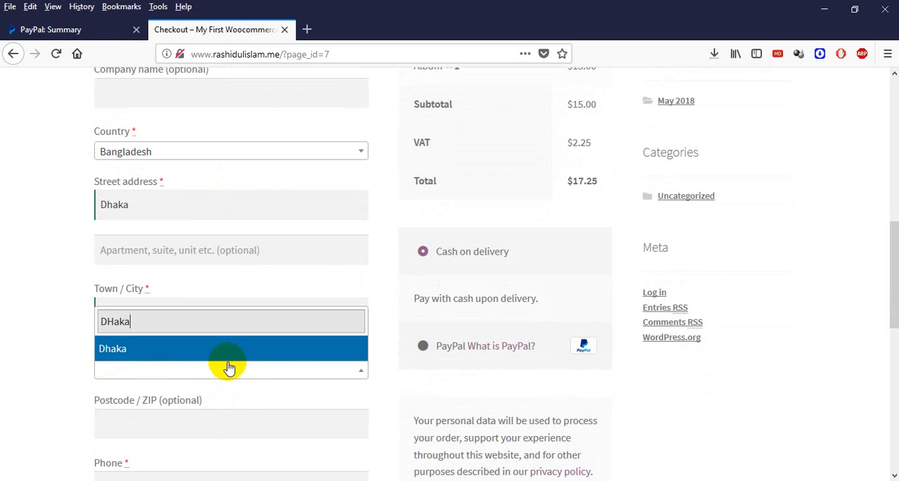
{"action": "left_click", "coordinate": [225, 357]}
Step: Fill in the customer's phone number and email address in the billing details
{"action": "scroll", "coordinate": [195, 358], "scroll_direction": "down", "scroll_amount": 5}
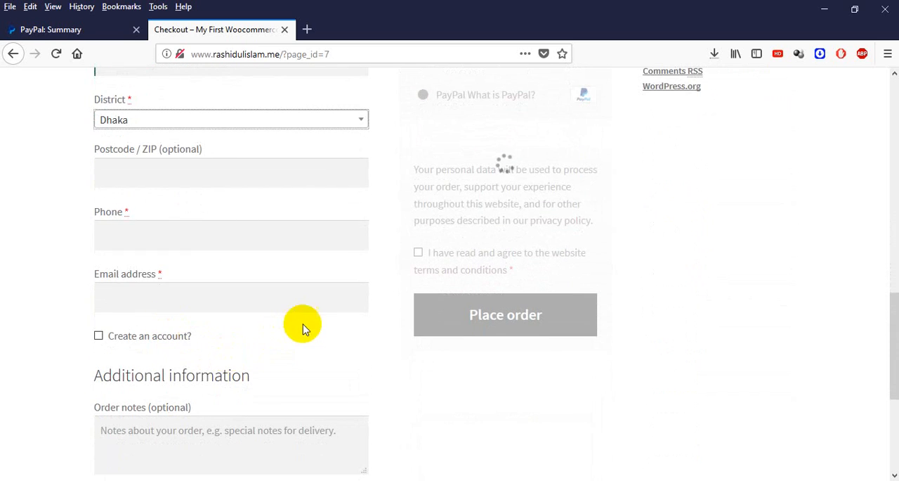
{"action": "scroll", "coordinate": [281, 295], "scroll_direction": "up", "scroll_amount": 3}
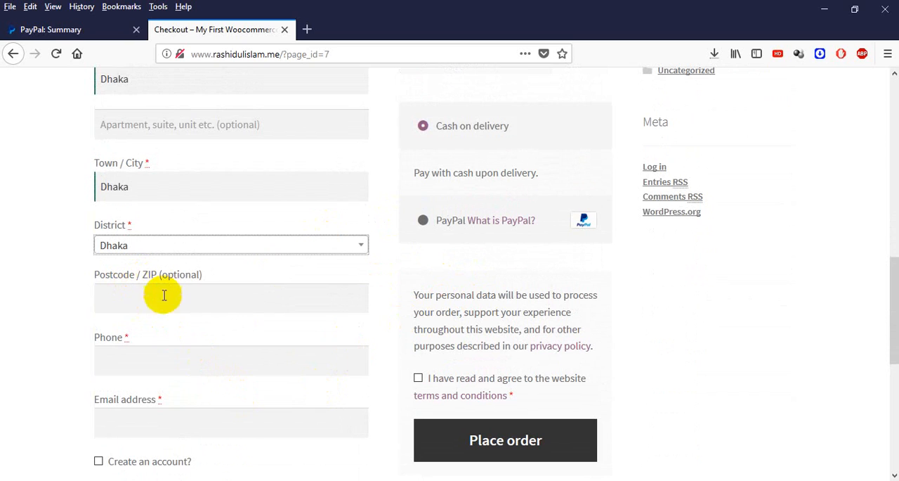
{"action": "left_click", "coordinate": [145, 363]}
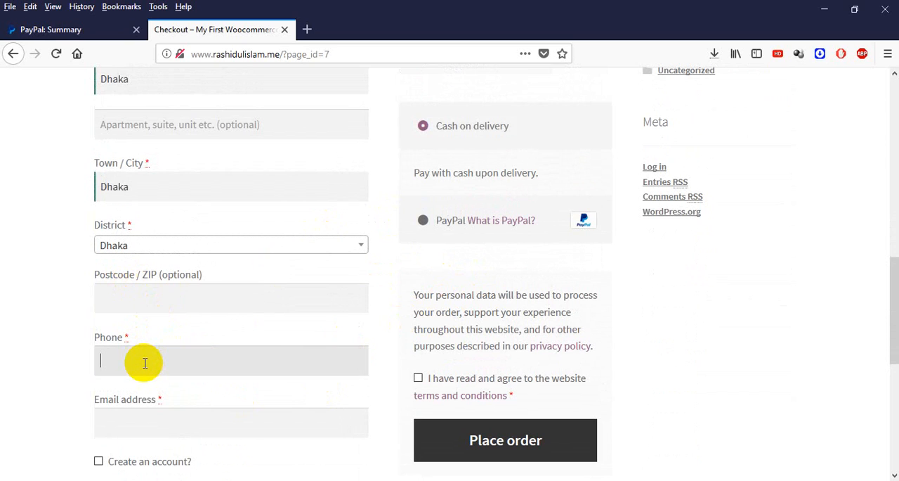
{"action": "scroll", "coordinate": [149, 359], "scroll_direction": "down", "scroll_amount": 3}
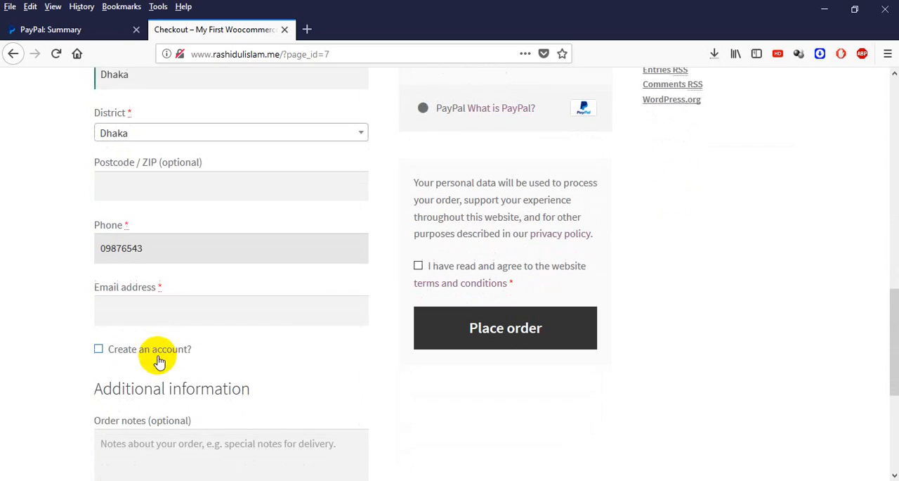
{"action": "left_click", "coordinate": [180, 289]}
{"action": "left_click", "coordinate": [179, 290]}
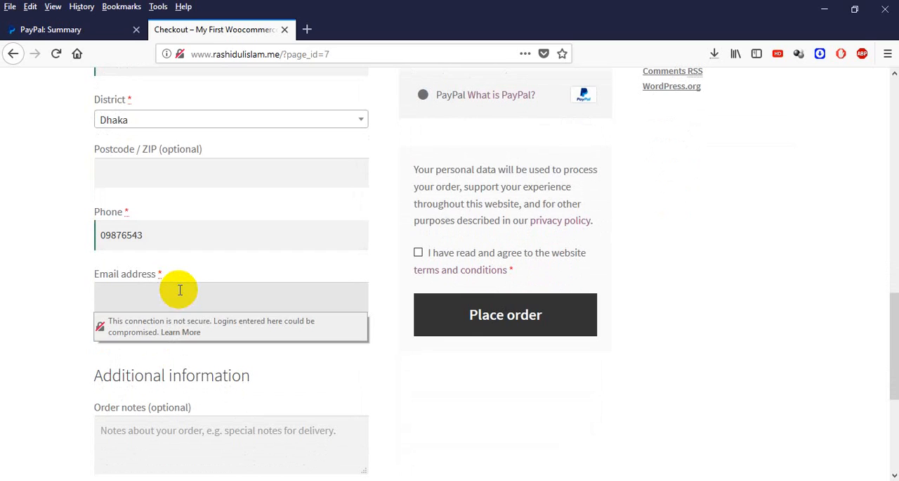
{"action": "type", "text": "ra"}
{"action": "key", "text": "BackSpace"}
{"action": "key", "text": "BackSpace"}
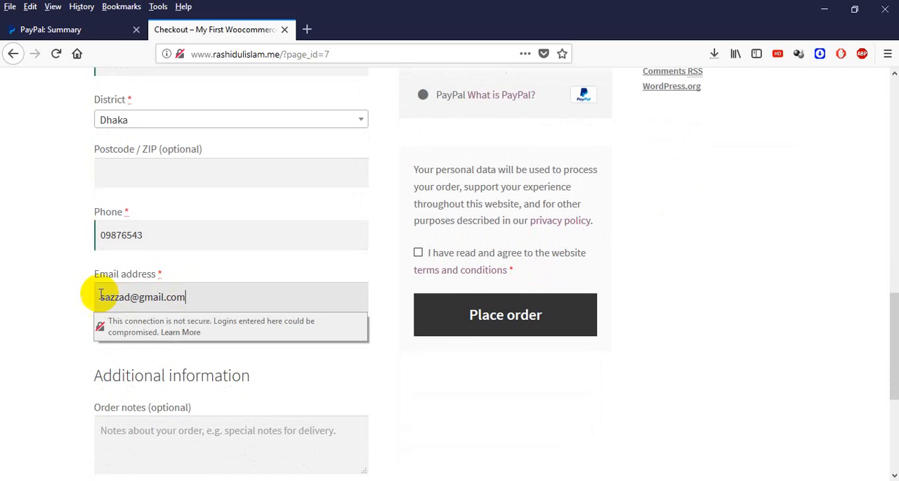
{"action": "left_click", "coordinate": [33, 274]}
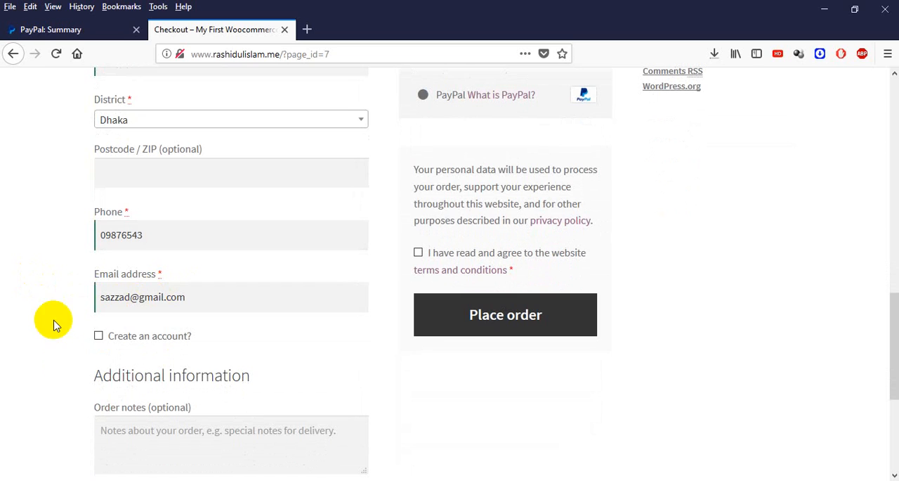
Step: Enable account creation for the customer at checkout and paste the account password
{"action": "left_click", "coordinate": [98, 337]}
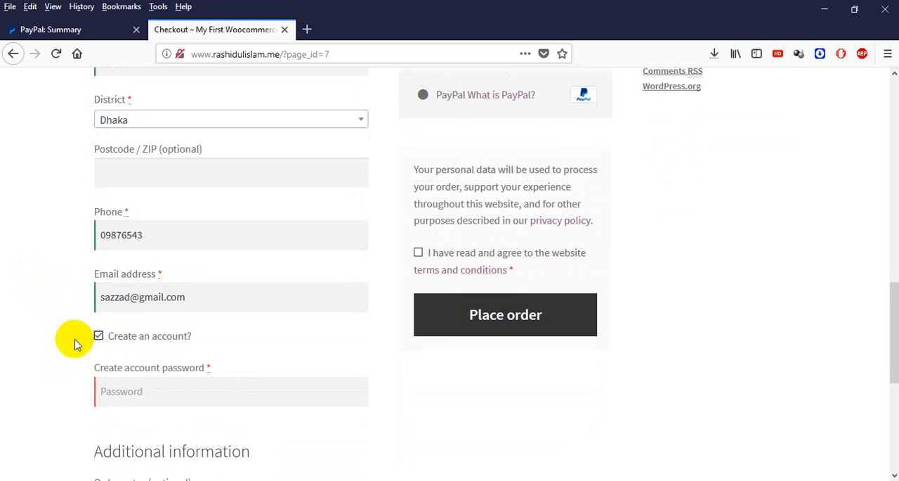
{"action": "left_click", "coordinate": [180, 296]}
{"action": "left_click_drag", "start_coordinate": [181, 296], "coordinate": [40, 296]}
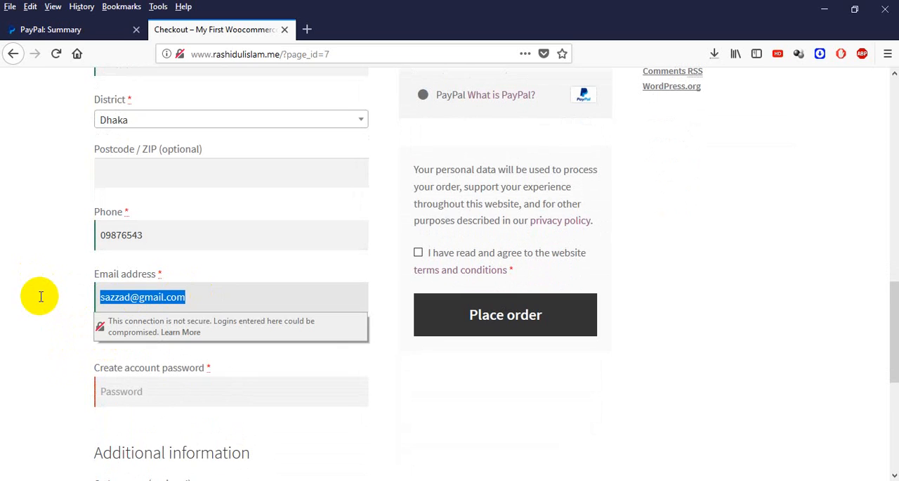
{"action": "left_click", "coordinate": [169, 385]}
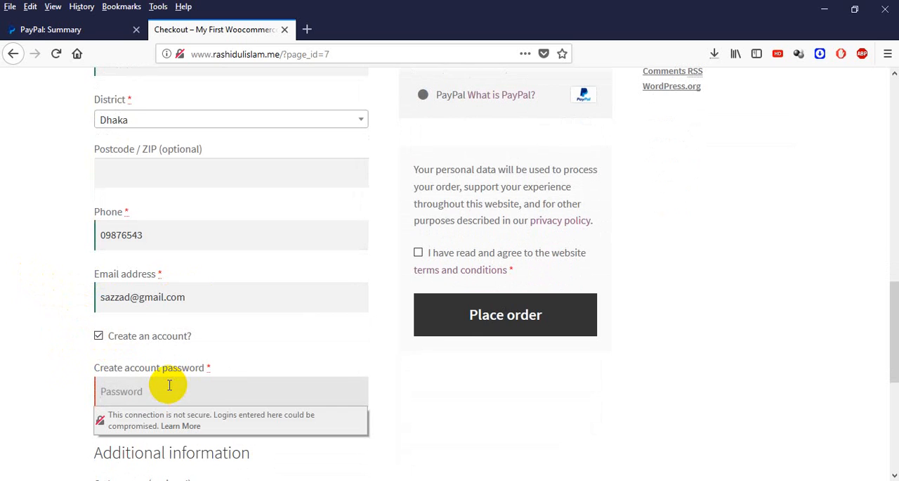
{"action": "key", "text": "ctrl+v"}
{"action": "left_click", "coordinate": [2, 380]}
{"action": "scroll", "coordinate": [144, 364], "scroll_direction": "down", "scroll_amount": 3}
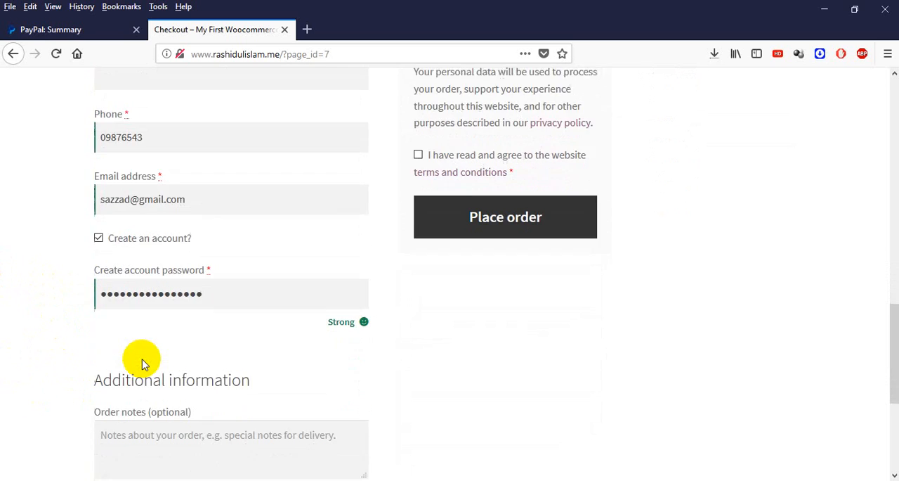
Step: Leave the order notes empty and choose PayPal as the payment method for the order
{"action": "left_click", "coordinate": [150, 407]}
{"action": "scroll", "coordinate": [373, 330], "scroll_direction": "down", "scroll_amount": 3}
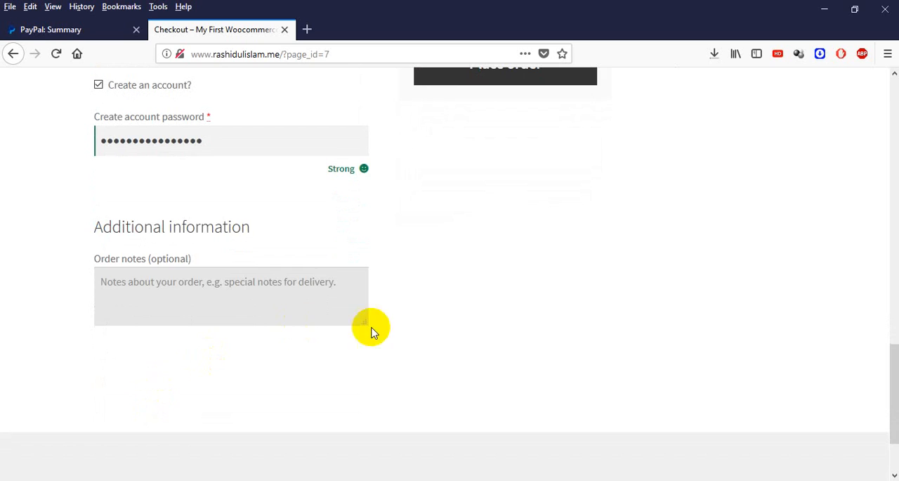
{"action": "scroll", "coordinate": [372, 330], "scroll_direction": "up", "scroll_amount": 10}
{"action": "scroll", "coordinate": [496, 192], "scroll_direction": "down", "scroll_amount": 1}
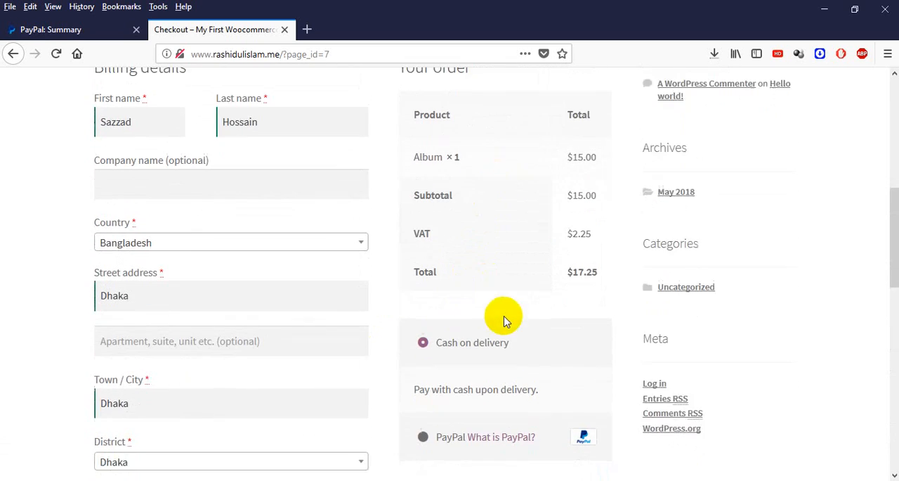
{"action": "scroll", "coordinate": [503, 320], "scroll_direction": "down", "scroll_amount": 2}
{"action": "left_click", "coordinate": [424, 348]}
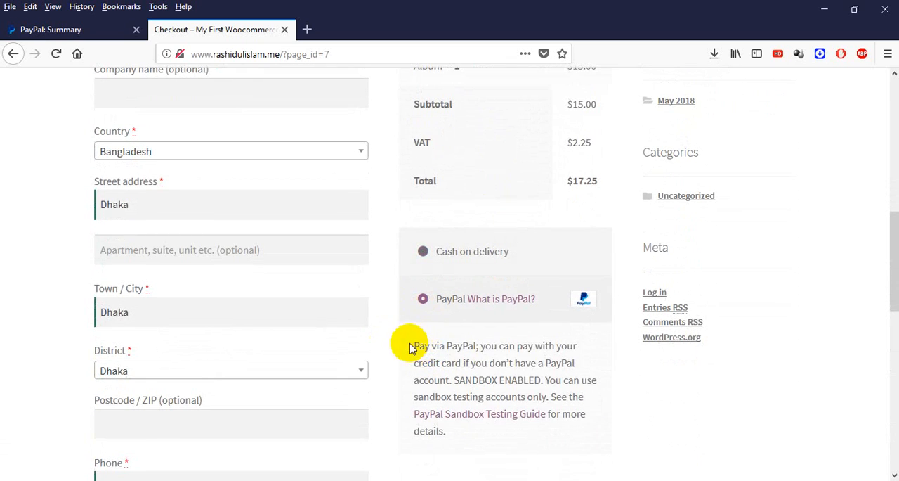
Step: Agree to the website's terms and conditions and proceed to PayPal without saving the login in the browser
{"action": "scroll", "coordinate": [460, 347], "scroll_direction": "down", "scroll_amount": 3}
{"action": "scroll", "coordinate": [477, 328], "scroll_direction": "down", "scroll_amount": 3}
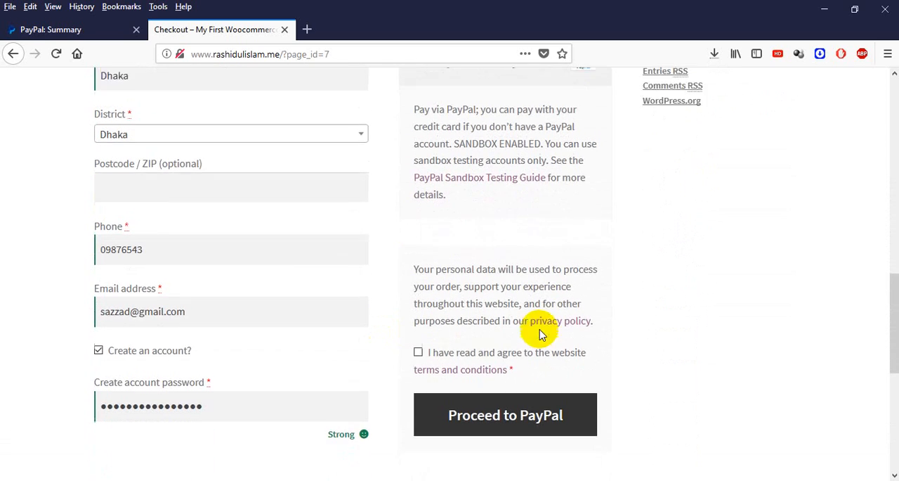
{"action": "left_click", "coordinate": [489, 402]}
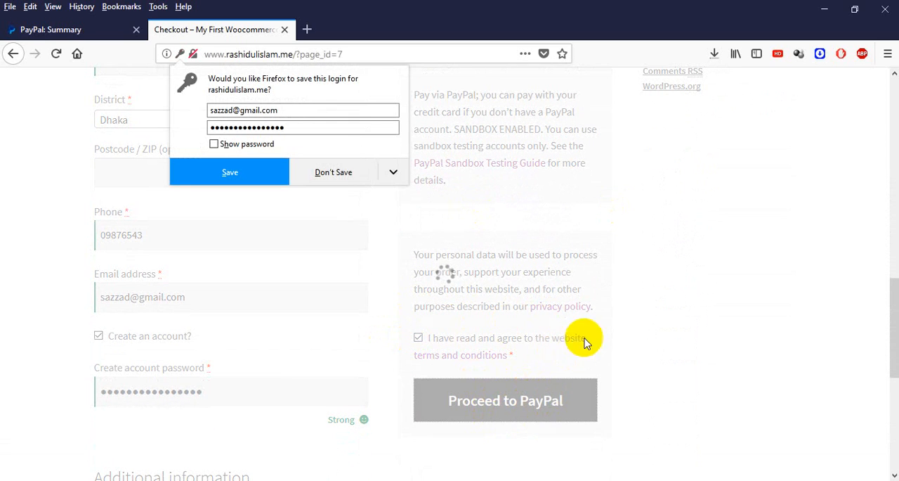
{"action": "left_click", "coordinate": [345, 177]}
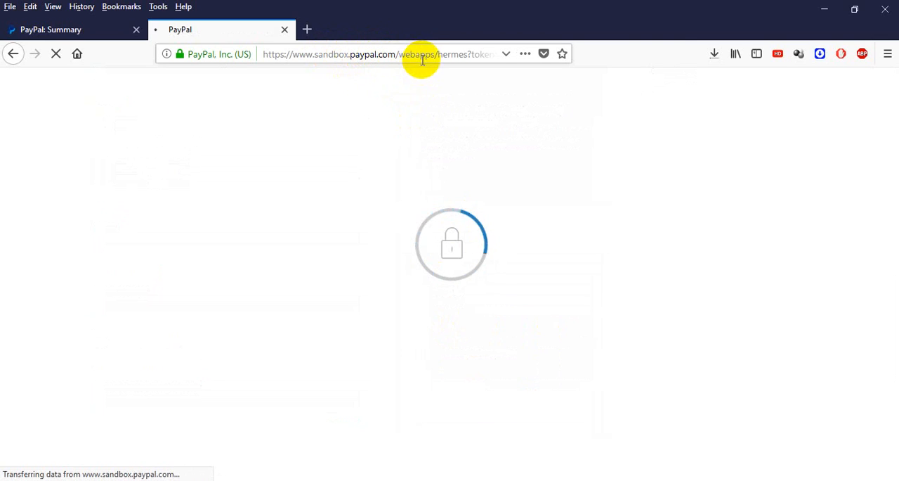
Step: Accept PayPal's Electronic Communications Delivery Policy and pay the order from the test buyer's PayPal balance
{"action": "left_click", "coordinate": [83, 31]}
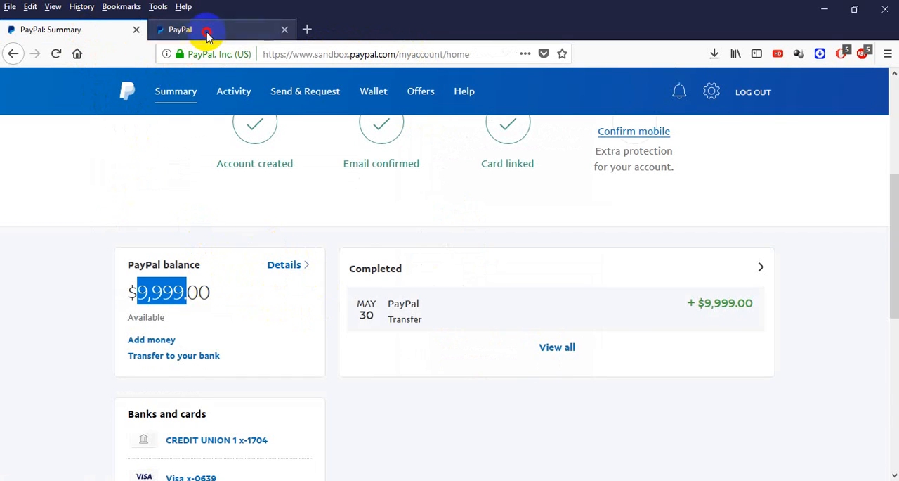
{"action": "left_click", "coordinate": [207, 32]}
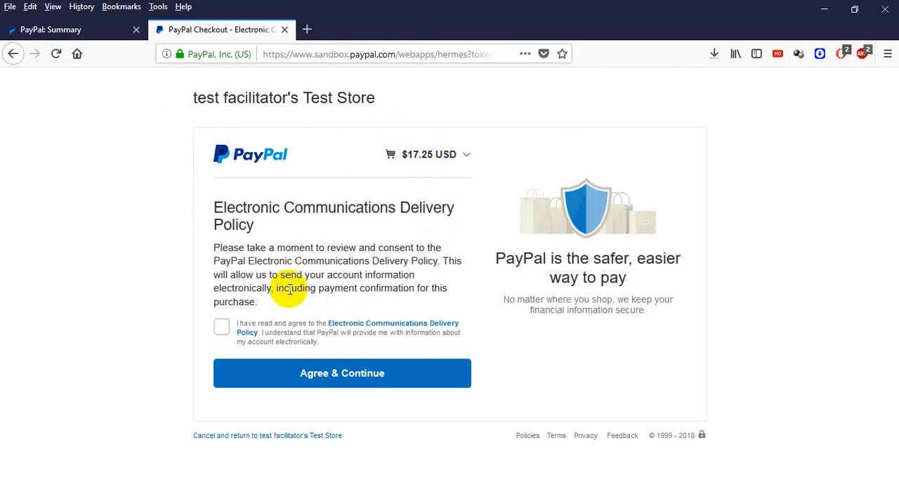
{"action": "left_click", "coordinate": [220, 327]}
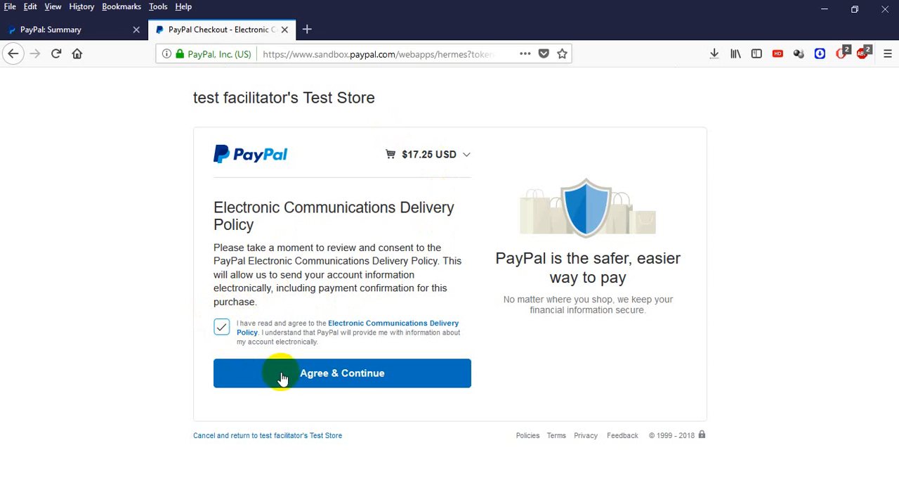
{"action": "left_click", "coordinate": [306, 375]}
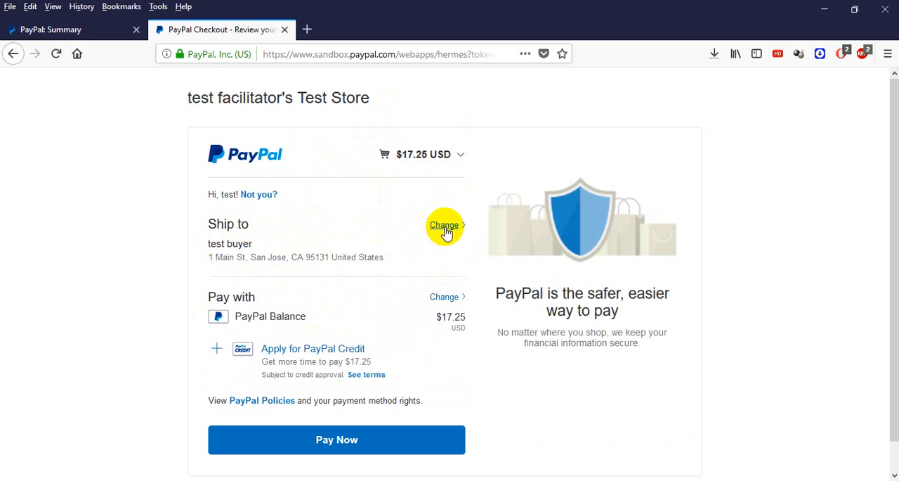
{"action": "left_click", "coordinate": [332, 443]}
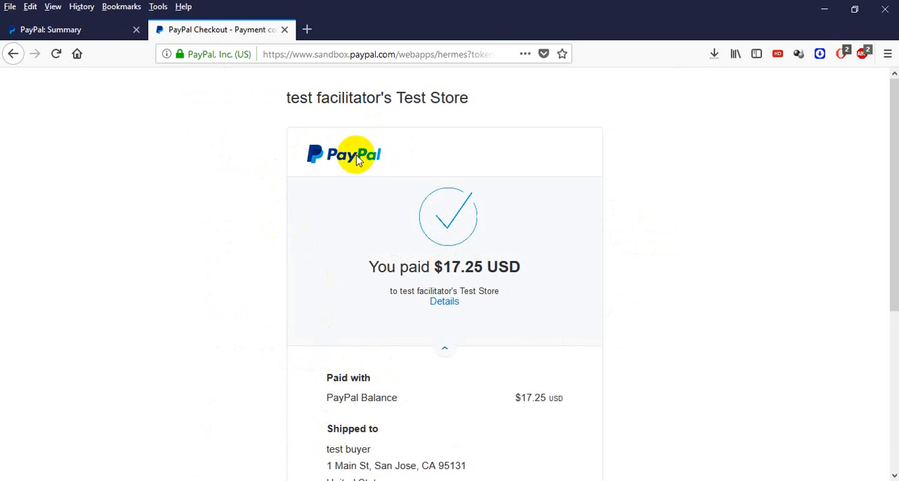
Step: Review the PayPal payment confirmation, including the store name, paid amount, purchase details and merchant details
{"action": "left_click_drag", "start_coordinate": [298, 101], "coordinate": [482, 103]}
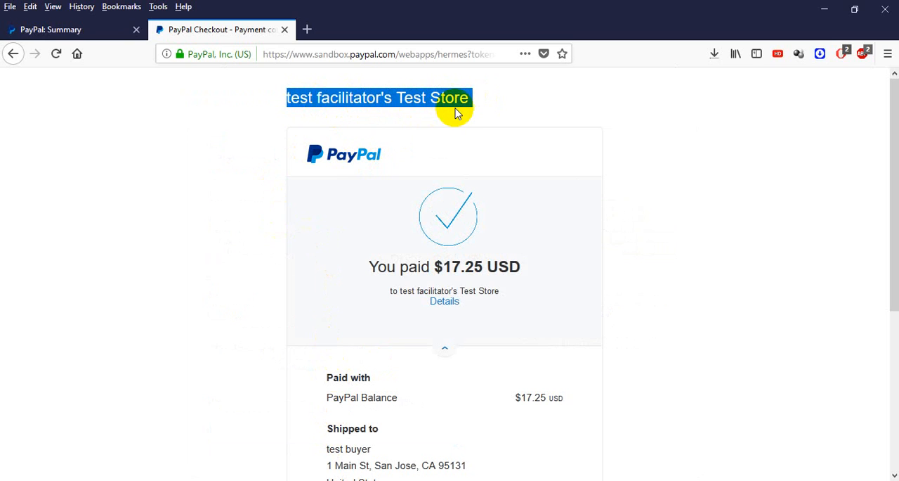
{"action": "scroll", "coordinate": [443, 207], "scroll_direction": "down", "scroll_amount": 2}
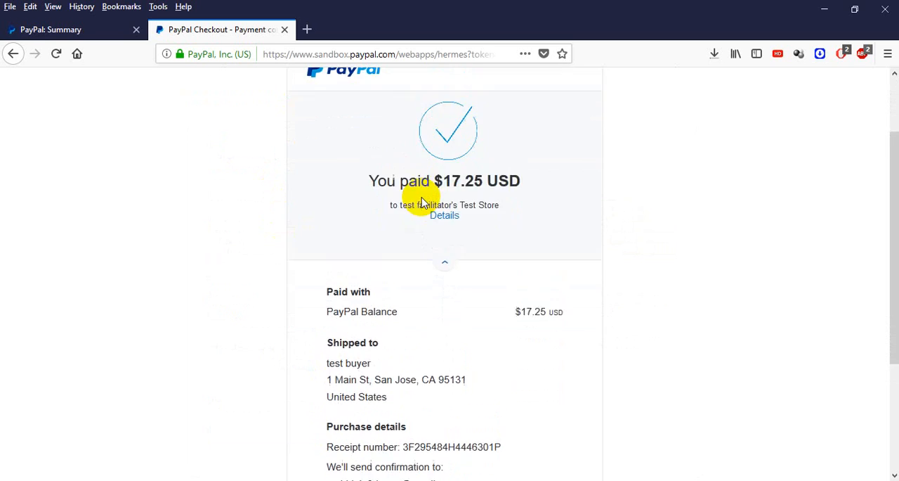
{"action": "scroll", "coordinate": [422, 203], "scroll_direction": "up", "scroll_amount": 2}
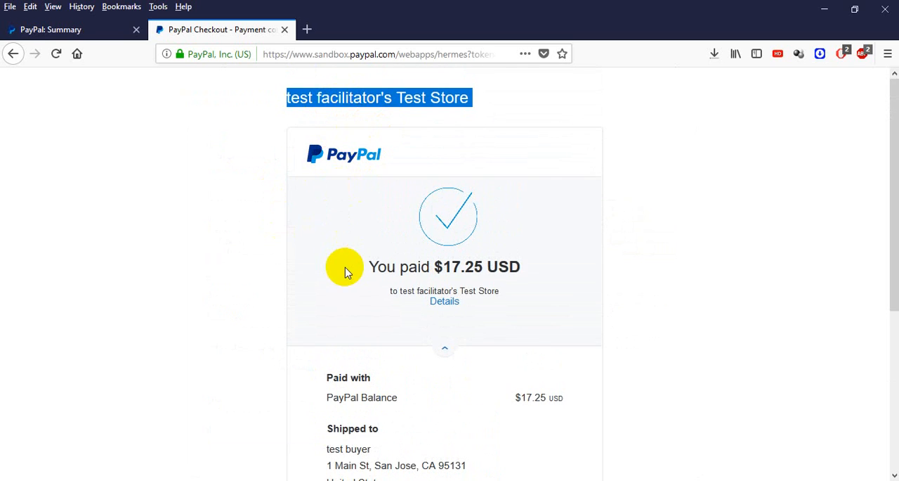
{"action": "scroll", "coordinate": [343, 277], "scroll_direction": "down", "scroll_amount": 5}
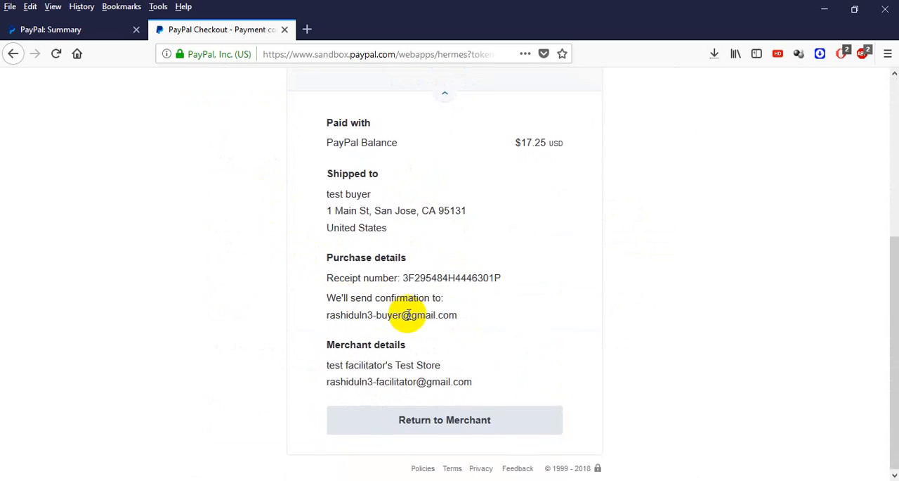
{"action": "scroll", "coordinate": [408, 315], "scroll_direction": "up", "scroll_amount": 5}
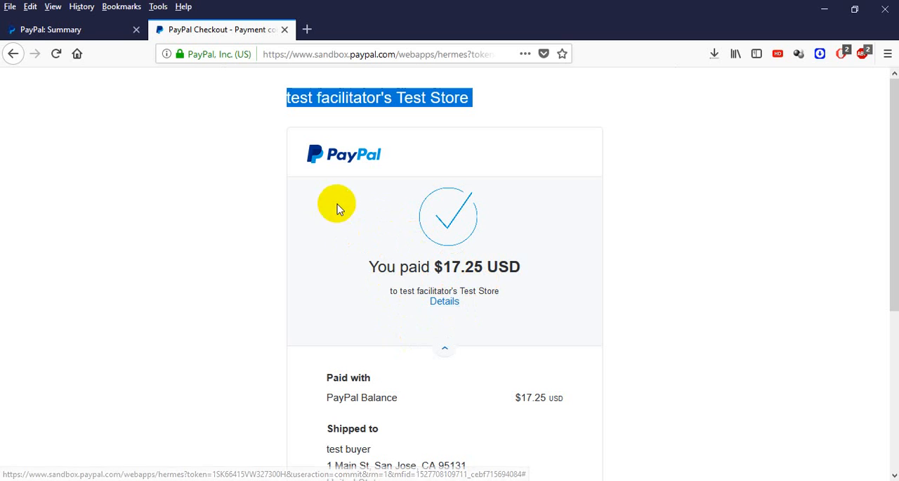
Step: Reload the test buyer's PayPal account summary and check the balance after the payment
{"action": "left_click", "coordinate": [77, 36]}
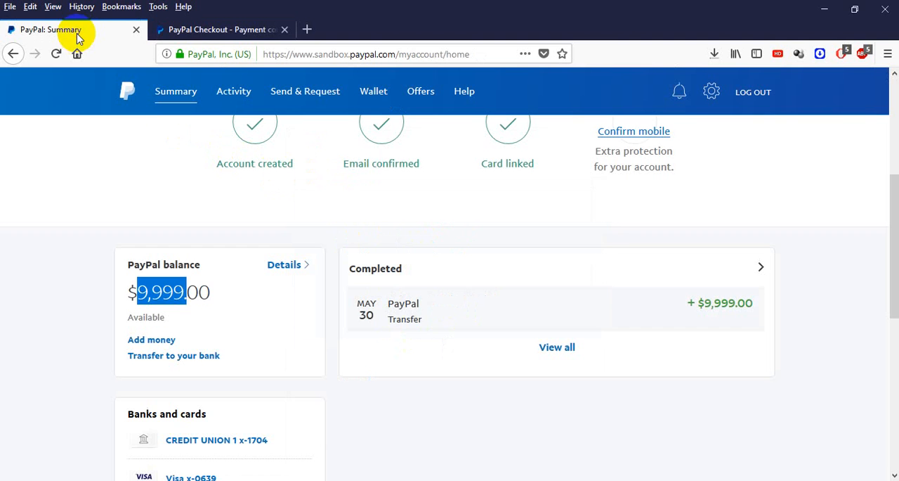
{"action": "left_click_drag", "start_coordinate": [140, 293], "coordinate": [184, 290]}
{"action": "left_click", "coordinate": [187, 248]}
{"action": "left_click", "coordinate": [173, 96]}
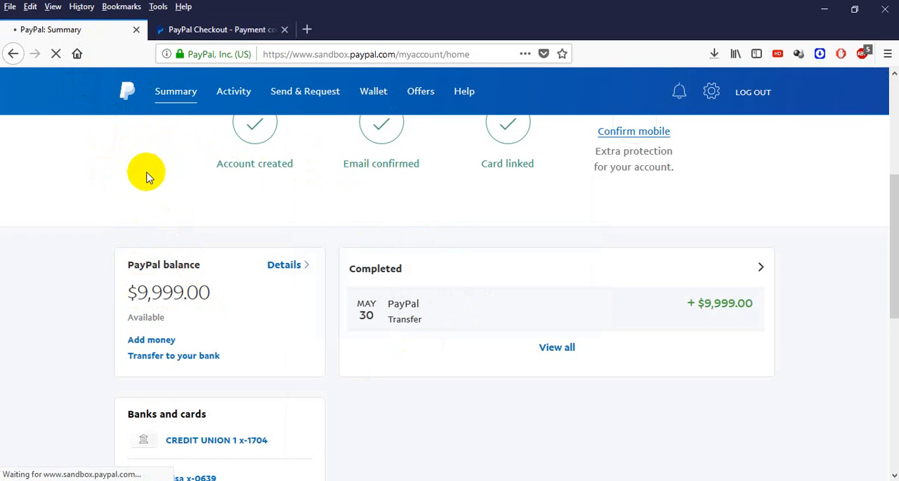
{"action": "scroll", "coordinate": [151, 225], "scroll_direction": "down", "scroll_amount": 5}
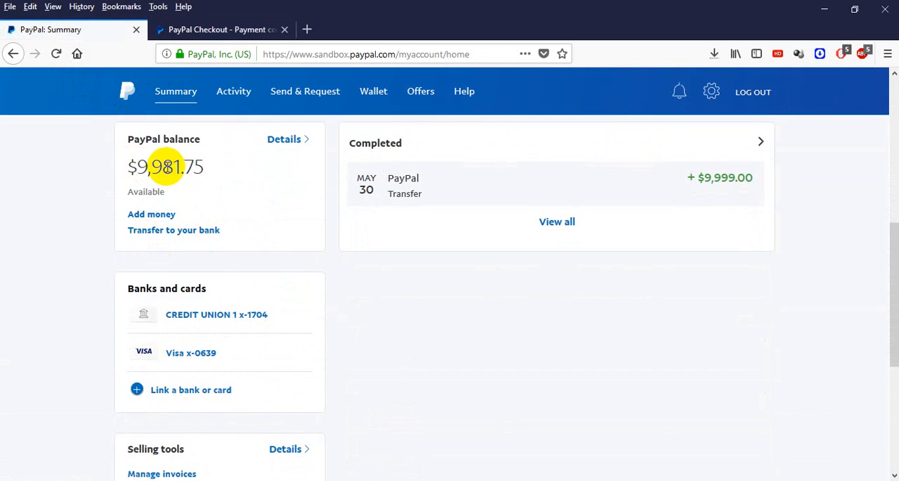
Step: Switch to Chrome and reload the sandbox business account's summary to check the money received
{"action": "left_click", "coordinate": [336, 478]}
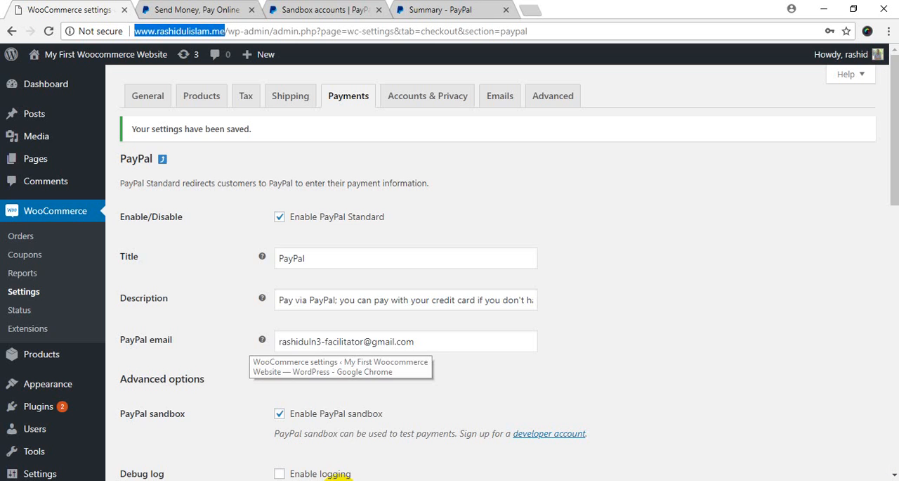
{"action": "left_click", "coordinate": [328, 10]}
{"action": "left_click", "coordinate": [481, 9]}
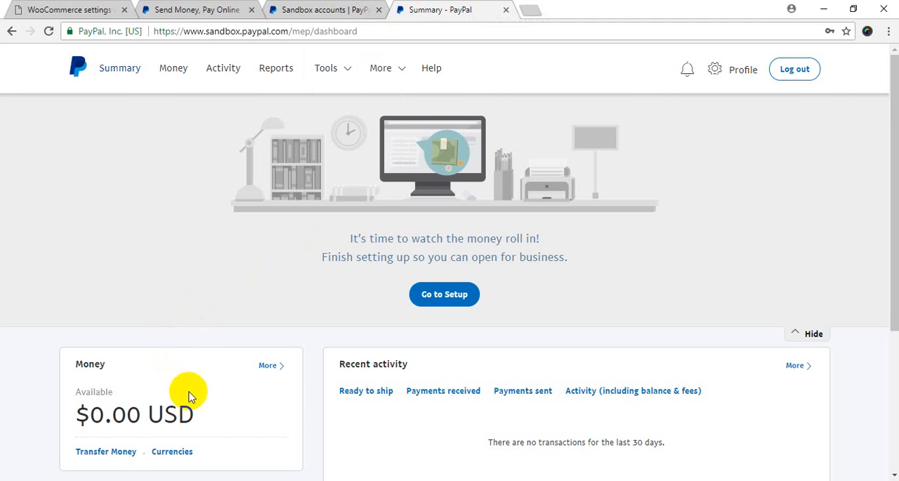
{"action": "scroll", "coordinate": [204, 349], "scroll_direction": "down", "scroll_amount": 3}
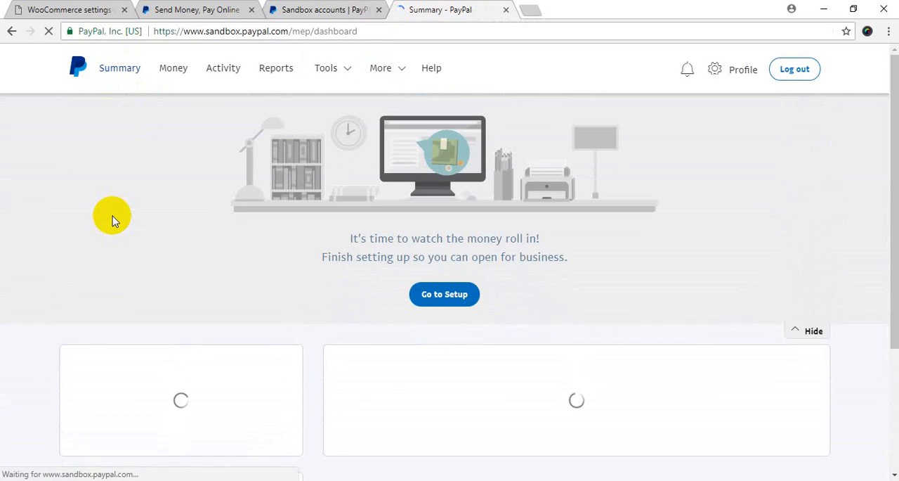
{"action": "scroll", "coordinate": [118, 221], "scroll_direction": "down", "scroll_amount": 3}
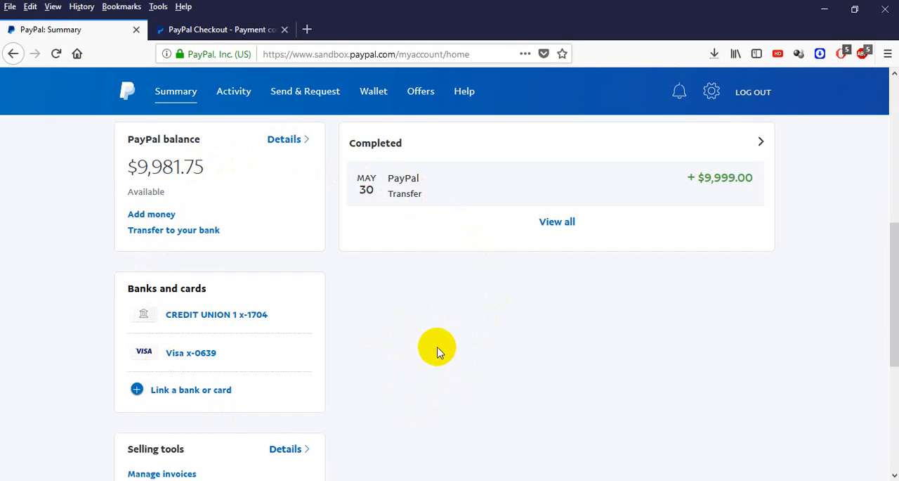
Step: Return to the WooCommerce PayPal payment settings in Chrome and examine the sandbox API credentials fields
{"action": "left_click", "coordinate": [342, 479]}
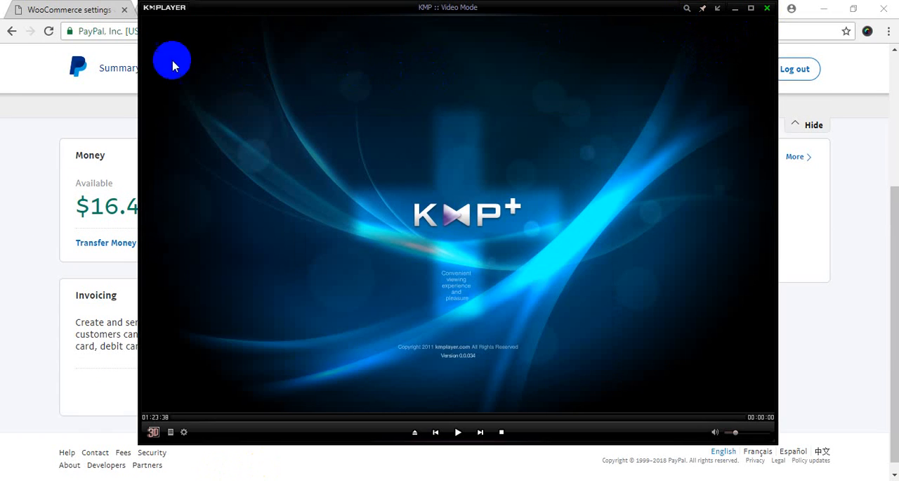
{"action": "left_click", "coordinate": [83, 7]}
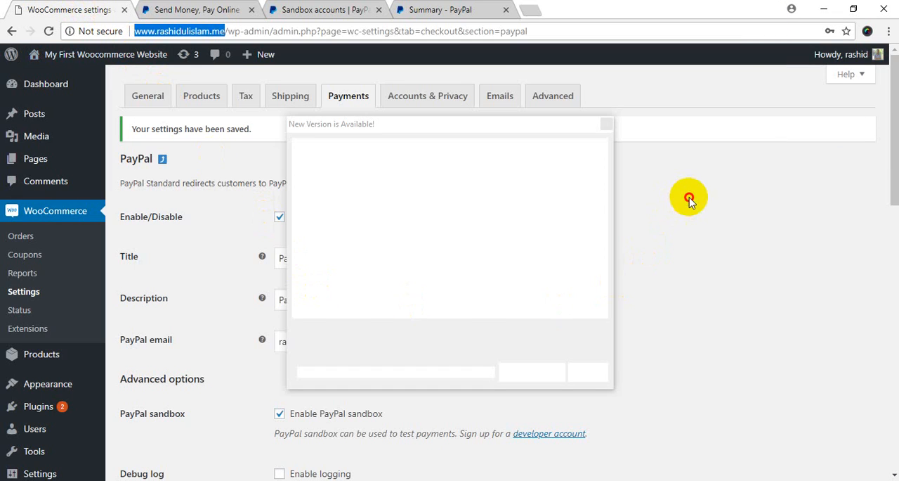
{"action": "scroll", "coordinate": [466, 298], "scroll_direction": "down", "scroll_amount": 10}
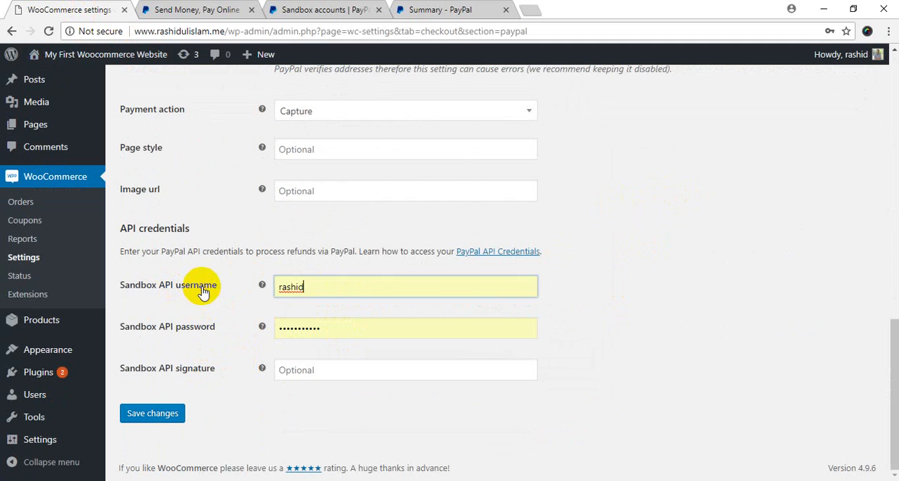
Step: Open the sandbox business account's profile and show its selling tools, which include the API access settings
{"action": "left_click", "coordinate": [432, 7]}
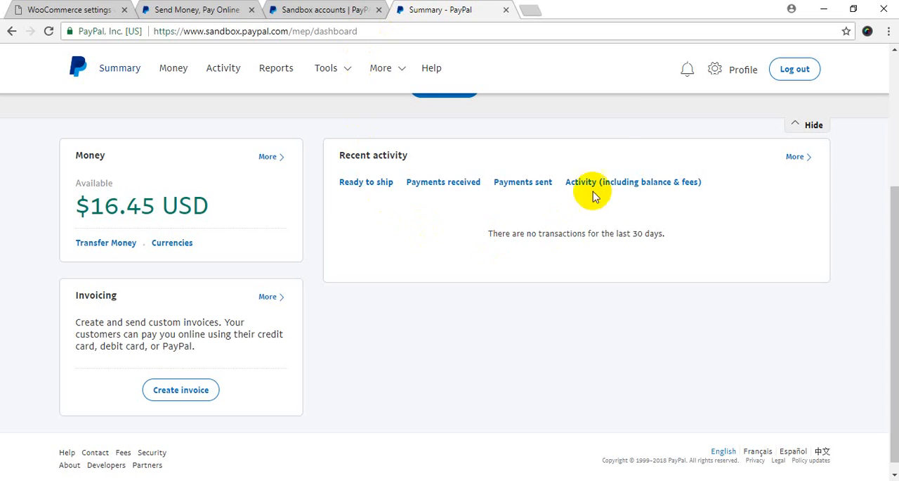
{"action": "left_click", "coordinate": [724, 77]}
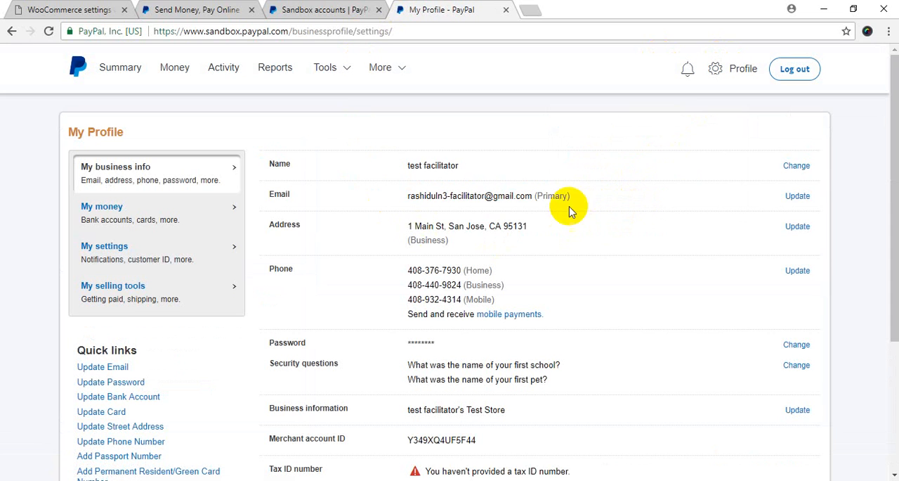
{"action": "scroll", "coordinate": [416, 355], "scroll_direction": "down", "scroll_amount": 1}
{"action": "scroll", "coordinate": [413, 351], "scroll_direction": "down", "scroll_amount": 5}
{"action": "scroll", "coordinate": [412, 347], "scroll_direction": "up", "scroll_amount": 5}
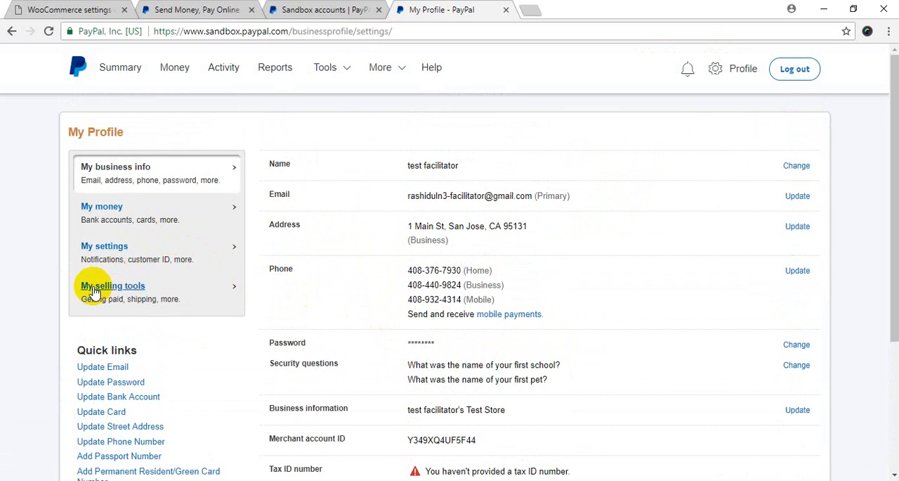
{"action": "left_click", "coordinate": [142, 289]}
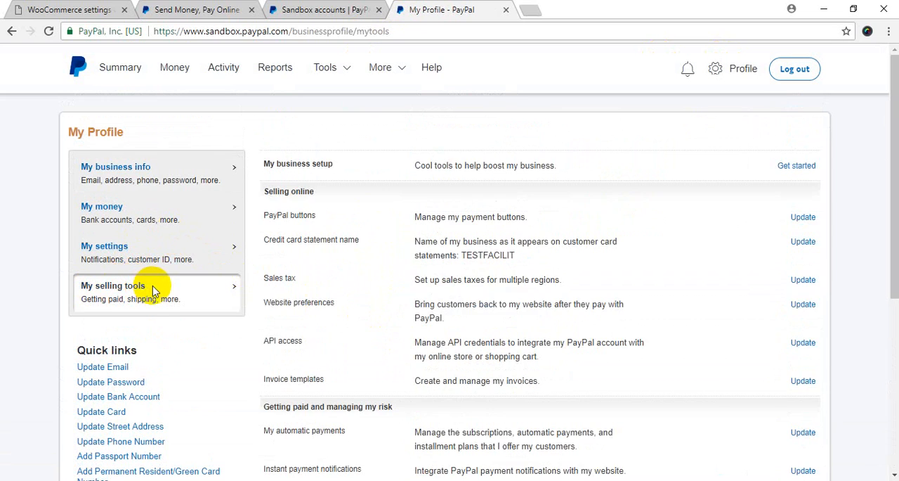
{"action": "scroll", "coordinate": [485, 325], "scroll_direction": "down", "scroll_amount": 3}
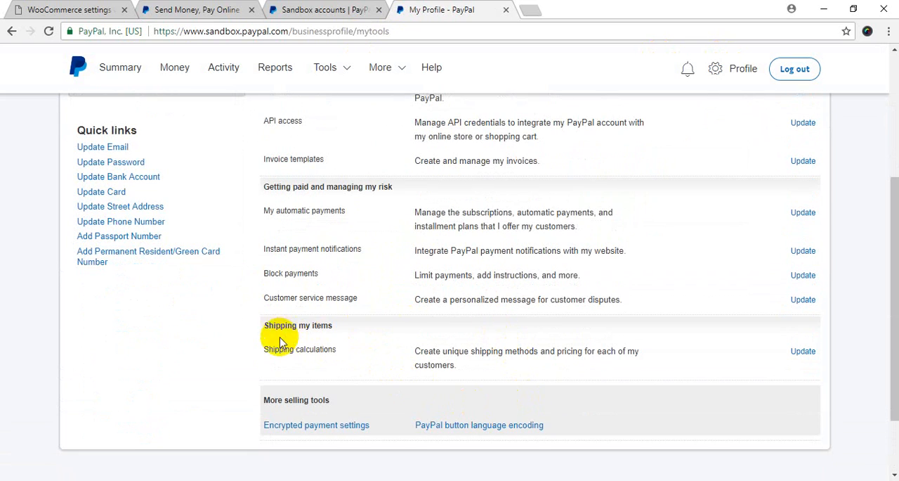
Step: Open the API access settings of the sandbox business account and go to the NVP/SOAP (Classic) API credentials
{"action": "scroll", "coordinate": [421, 279], "scroll_direction": "up", "scroll_amount": 4}
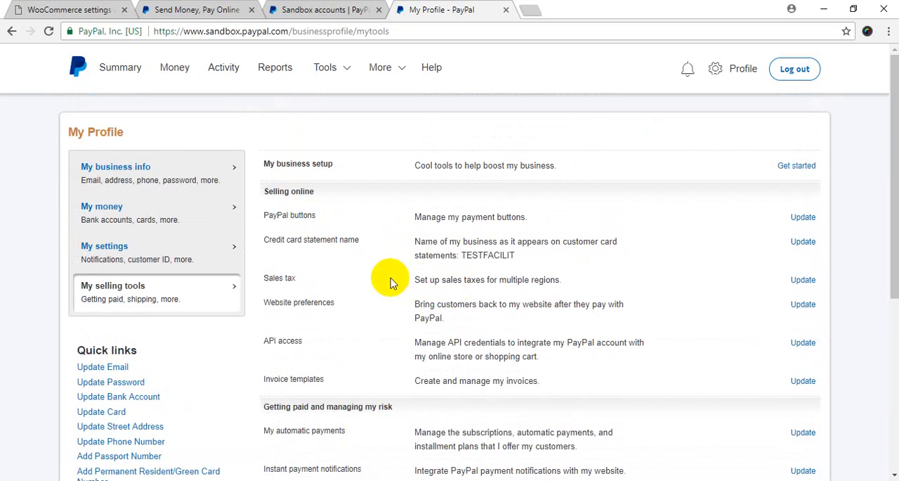
{"action": "left_click", "coordinate": [806, 344]}
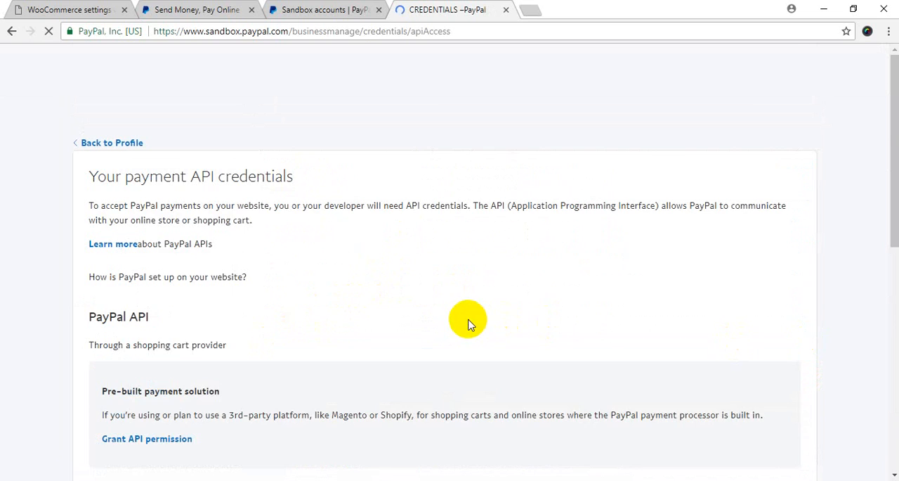
{"action": "scroll", "coordinate": [468, 322], "scroll_direction": "down", "scroll_amount": 5}
{"action": "left_click_drag", "start_coordinate": [118, 229], "coordinate": [237, 229]}
{"action": "left_click", "coordinate": [228, 242]}
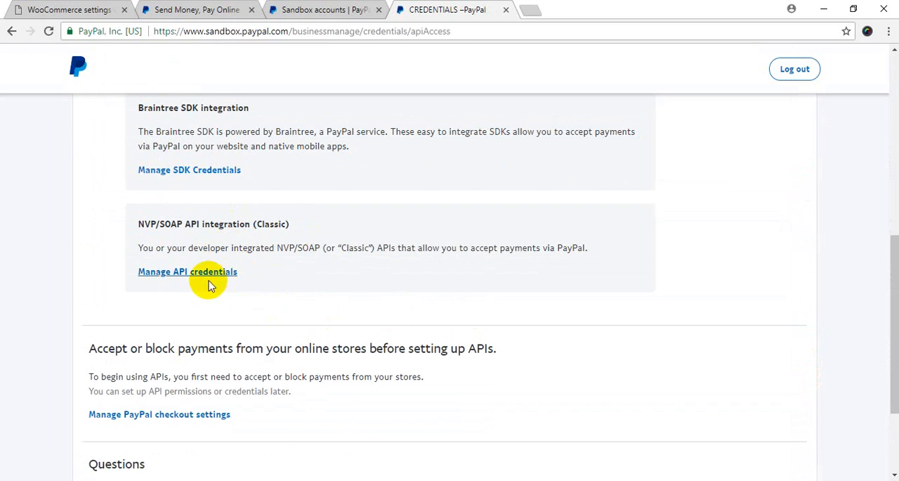
{"action": "left_click", "coordinate": [215, 274]}
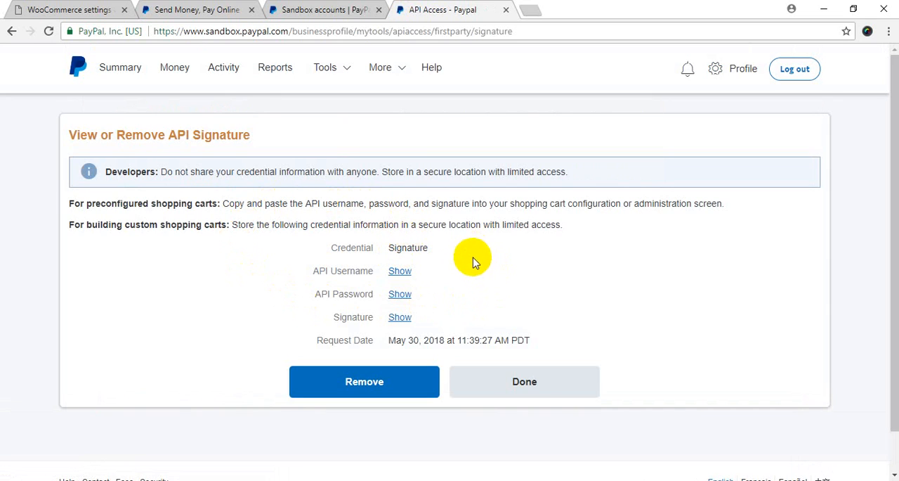
Step: Reveal the API username, API password and signature of the sandbox business account
{"action": "left_click", "coordinate": [400, 271]}
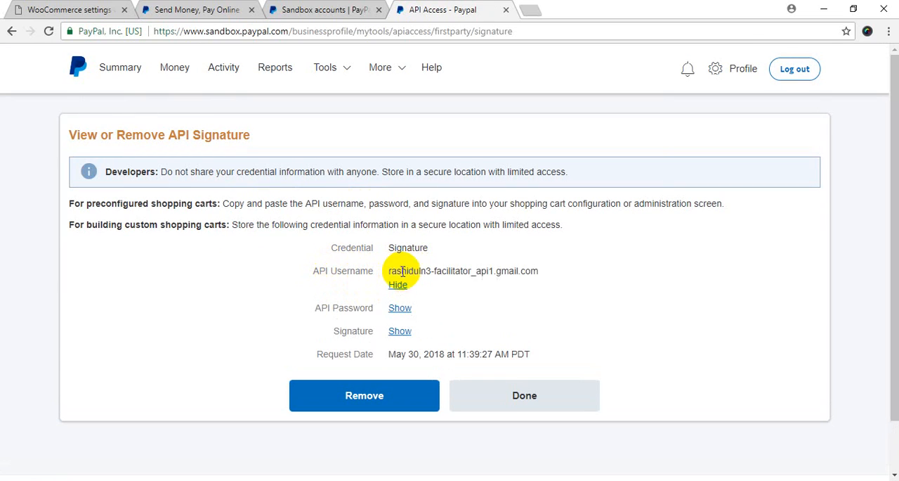
{"action": "left_click", "coordinate": [400, 309]}
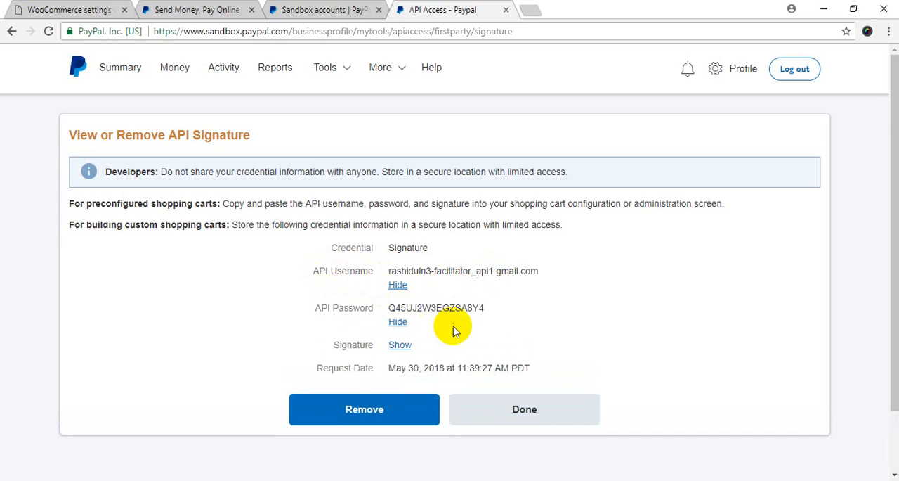
{"action": "left_click", "coordinate": [397, 345]}
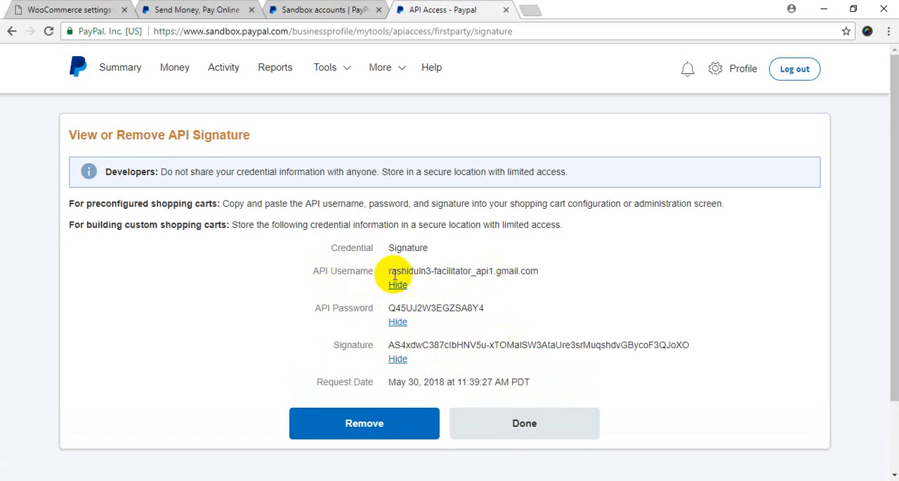
Step: Copy the API username from PayPal and paste it over the Sandbox API username in the WooCommerce PayPal settings
{"action": "left_click_drag", "start_coordinate": [391, 272], "coordinate": [541, 280]}
{"action": "key", "text": "ctrl+c"}
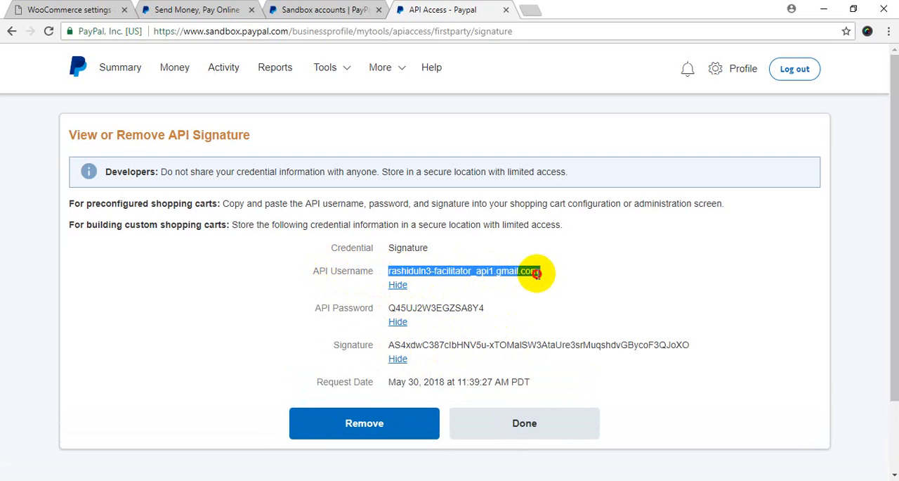
{"action": "left_click", "coordinate": [111, 9]}
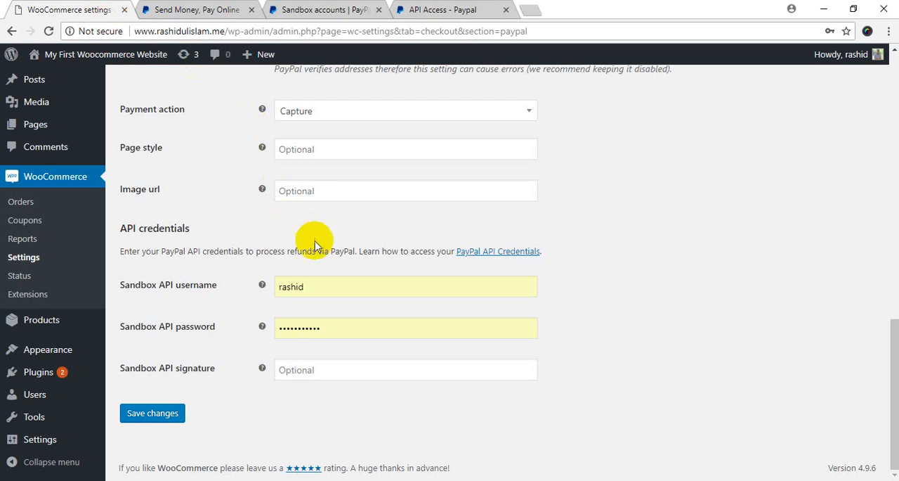
{"action": "left_click_drag", "start_coordinate": [340, 276], "coordinate": [236, 281]}
{"action": "key", "text": "ctrl+v"}
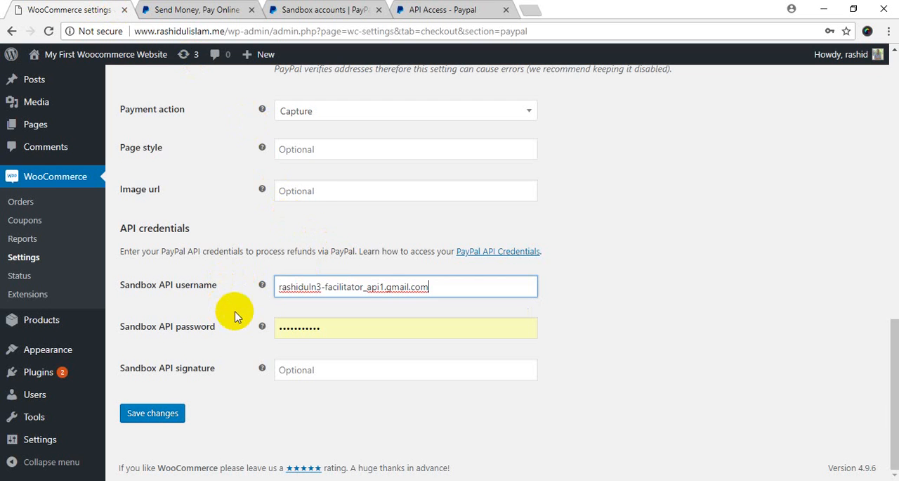
Step: Copy the API password from PayPal and paste it over the Sandbox API password in the WooCommerce settings
{"action": "left_click", "coordinate": [484, 10]}
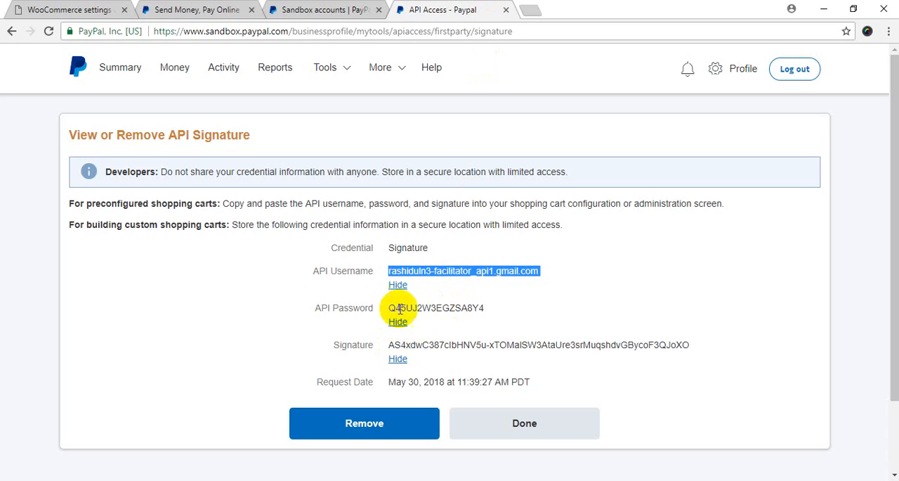
{"action": "left_click", "coordinate": [434, 303]}
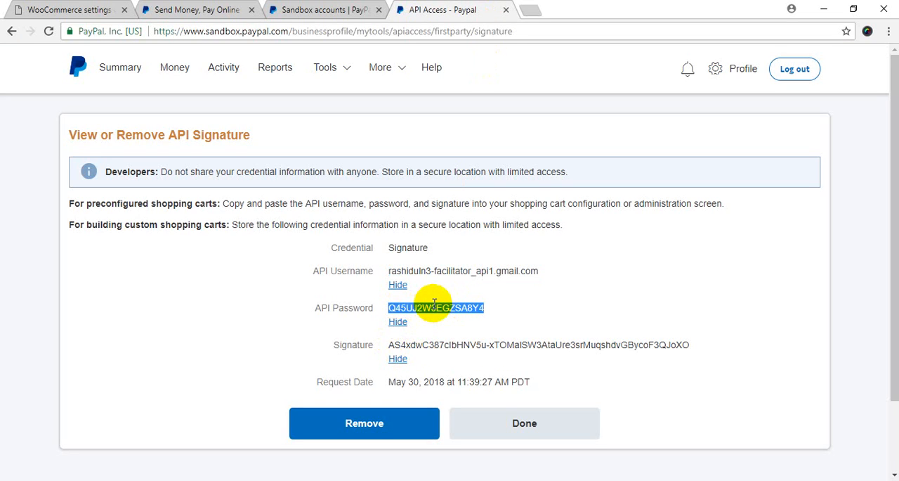
{"action": "left_click", "coordinate": [28, 9]}
{"action": "left_click_drag", "start_coordinate": [335, 330], "coordinate": [230, 336]}
{"action": "key", "text": "ctrl+v"}
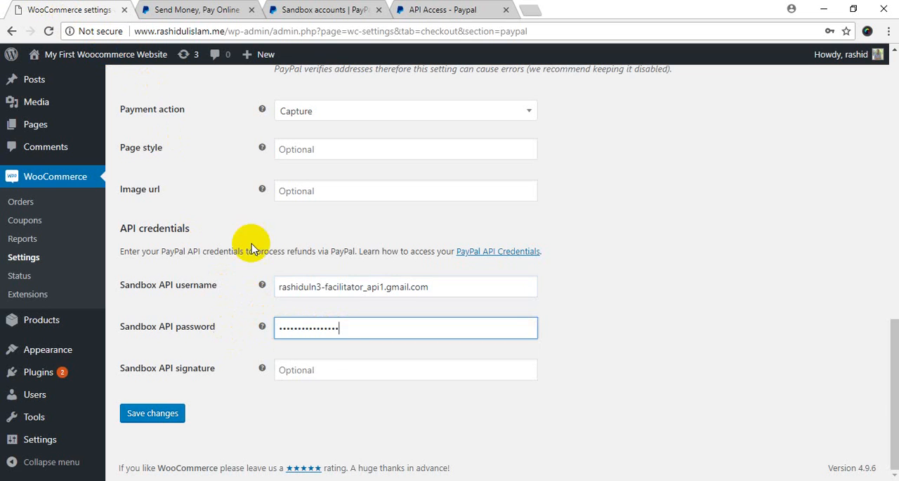
Step: Copy the API signature from PayPal into the Sandbox API signature field in WooCommerce and save the changes
{"action": "left_click", "coordinate": [460, 9]}
{"action": "left_click_drag", "start_coordinate": [399, 345], "coordinate": [635, 342]}
{"action": "key", "text": "ctrl+c"}
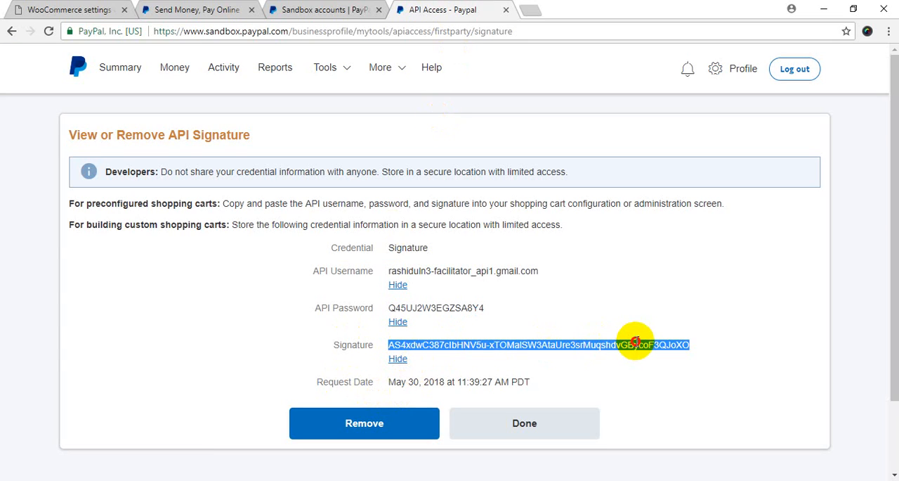
{"action": "left_click", "coordinate": [51, 7]}
{"action": "left_click", "coordinate": [393, 367]}
{"action": "key", "text": "ctrl+v"}
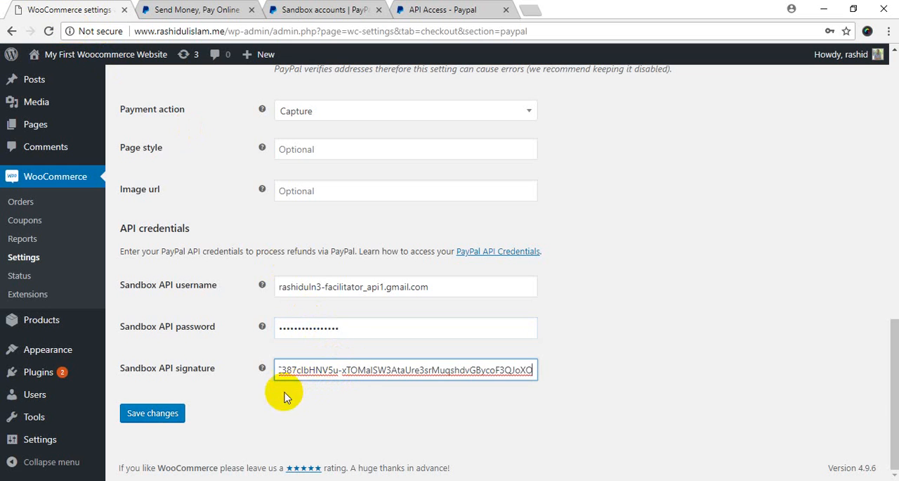
{"action": "left_click", "coordinate": [153, 414]}
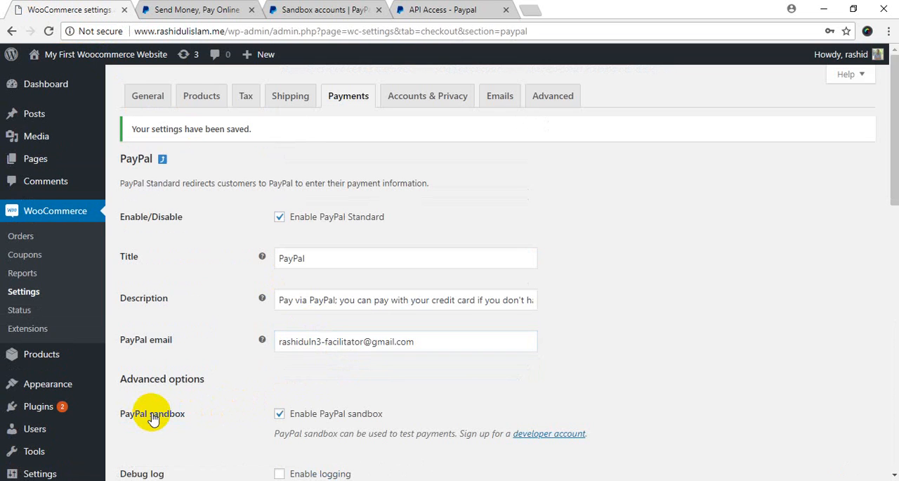
Step: Clear the Sandbox API signature, Sandbox API password and Sandbox API username fields in the PayPal settings
{"action": "scroll", "coordinate": [256, 327], "scroll_direction": "down", "scroll_amount": 10}
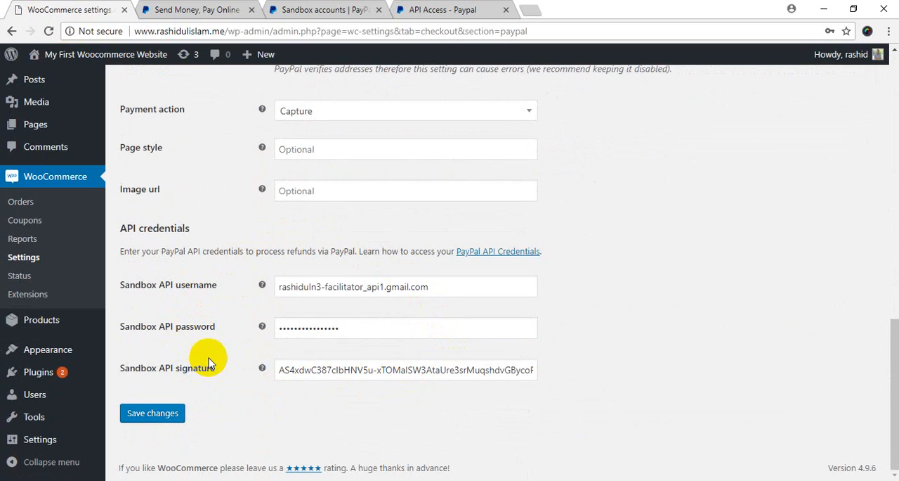
{"action": "scroll", "coordinate": [209, 358], "scroll_direction": "up", "scroll_amount": 3}
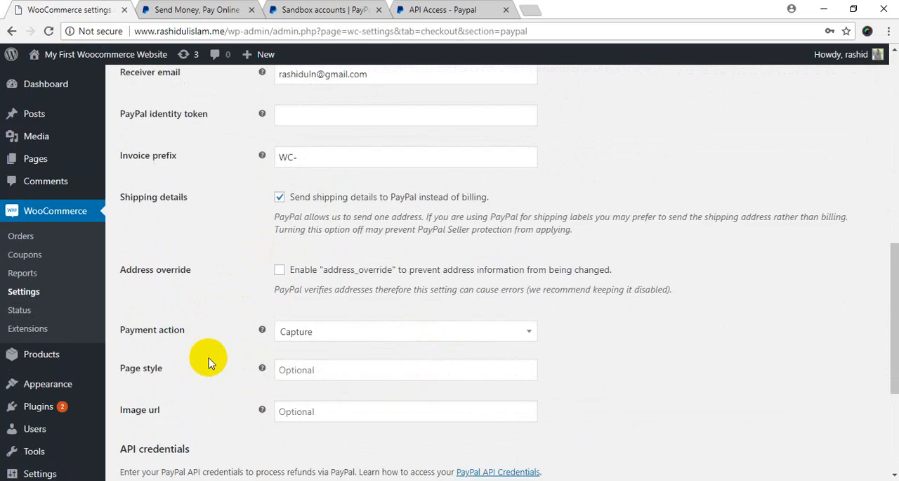
{"action": "scroll", "coordinate": [209, 358], "scroll_direction": "down", "scroll_amount": 3}
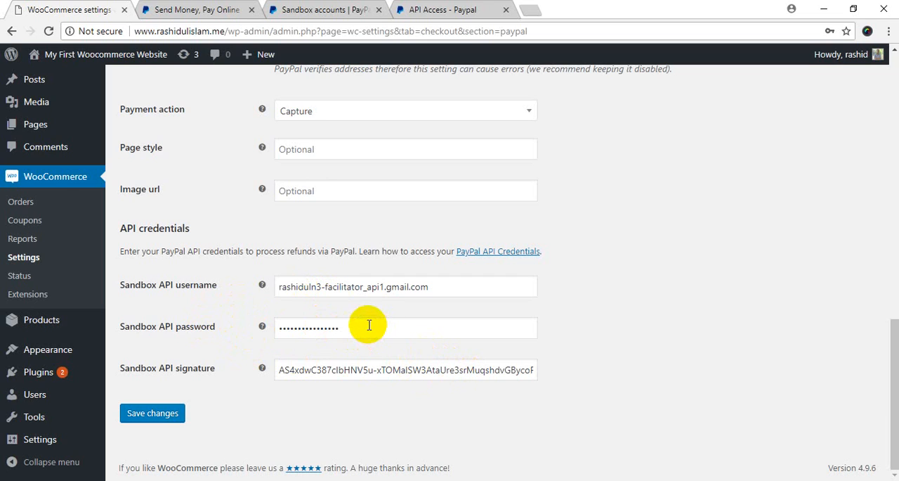
{"action": "left_click", "coordinate": [375, 371]}
{"action": "key", "text": "ctrl+a"}
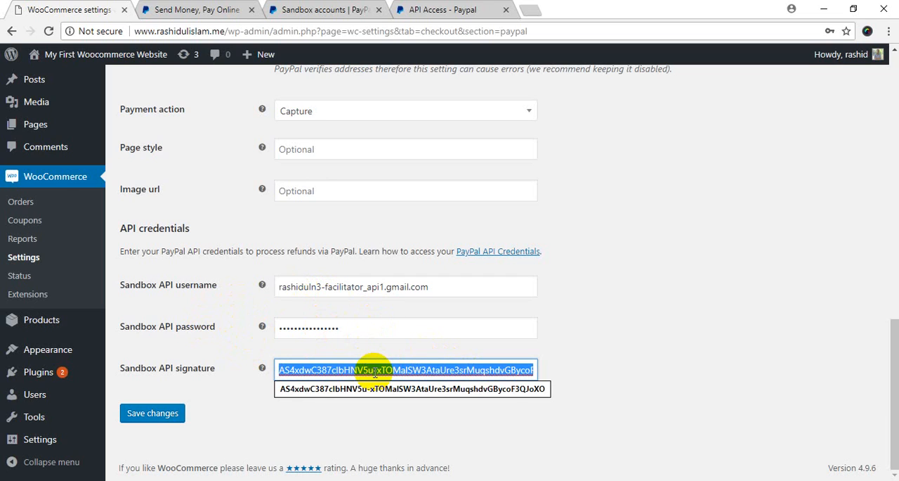
{"action": "key", "text": "BackSpace"}
{"action": "left_click_drag", "start_coordinate": [337, 328], "coordinate": [267, 315]}
{"action": "key", "text": "BackSpace"}
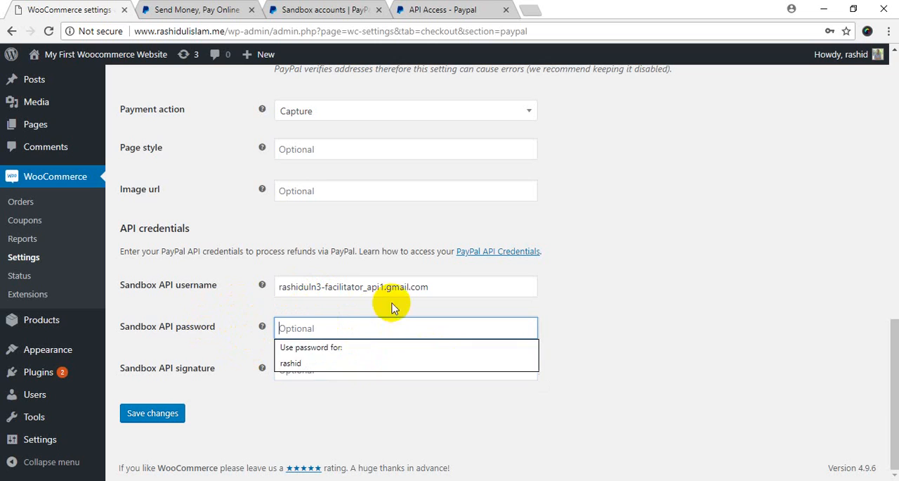
{"action": "left_click_drag", "start_coordinate": [432, 286], "coordinate": [185, 272]}
{"action": "key", "text": "BackSpace"}
{"action": "left_click", "coordinate": [193, 253]}
Step: Change the PayPal email from the sandbox facilitator address to the real PayPal account's email address
{"action": "scroll", "coordinate": [197, 246], "scroll_direction": "up", "scroll_amount": 10}
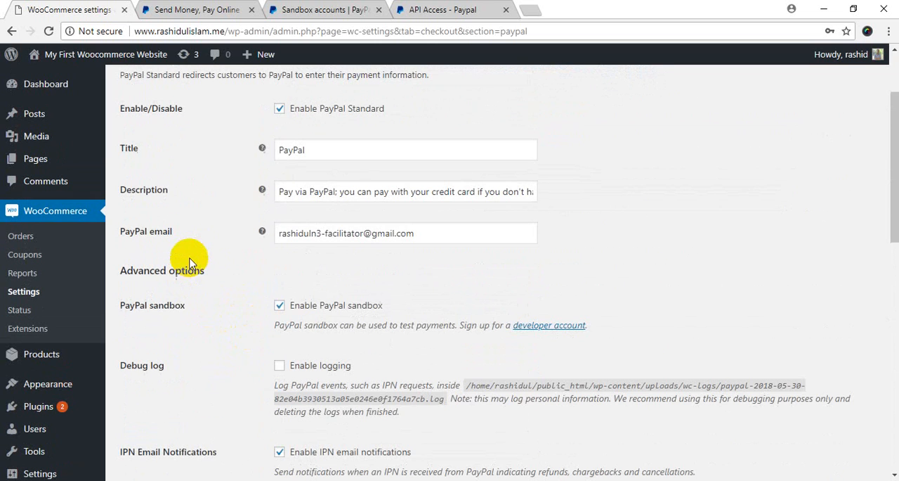
{"action": "double_click", "coordinate": [335, 232]}
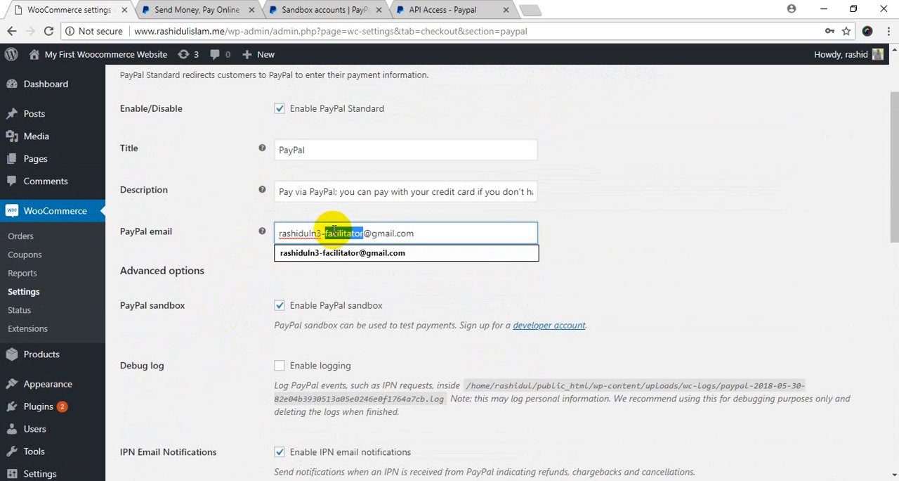
{"action": "key", "text": "BackSpace"}
{"action": "key", "text": "BackSpace"}
{"action": "key", "text": "BackSpace"}
{"action": "left_click", "coordinate": [207, 285]}
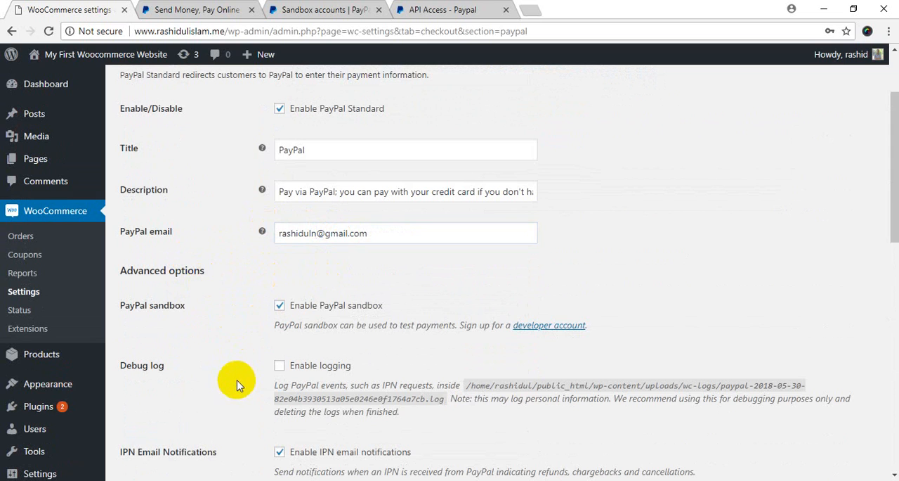
Step: Disable the PayPal sandbox for WooCommerce PayPal Standard and save the changes
{"action": "scroll", "coordinate": [237, 385], "scroll_direction": "down", "scroll_amount": 8}
{"action": "scroll", "coordinate": [236, 394], "scroll_direction": "up", "scroll_amount": 8}
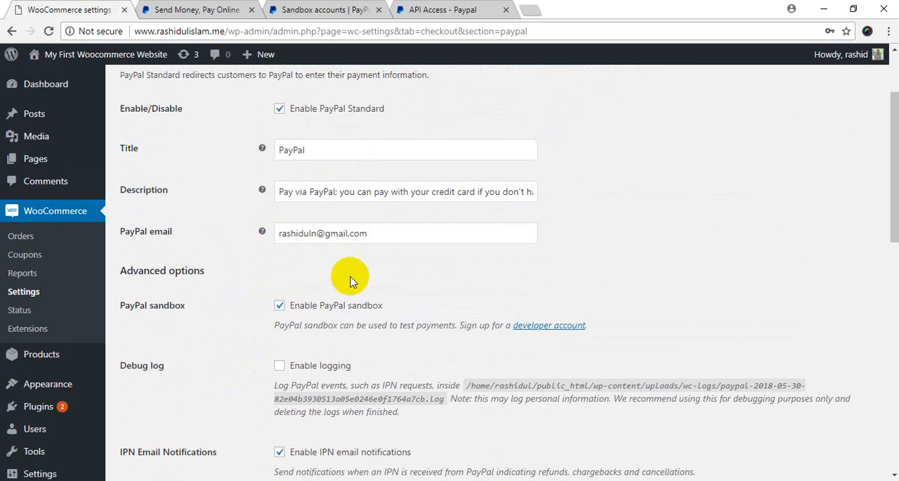
{"action": "left_click", "coordinate": [278, 307]}
{"action": "scroll", "coordinate": [175, 383], "scroll_direction": "down", "scroll_amount": 8}
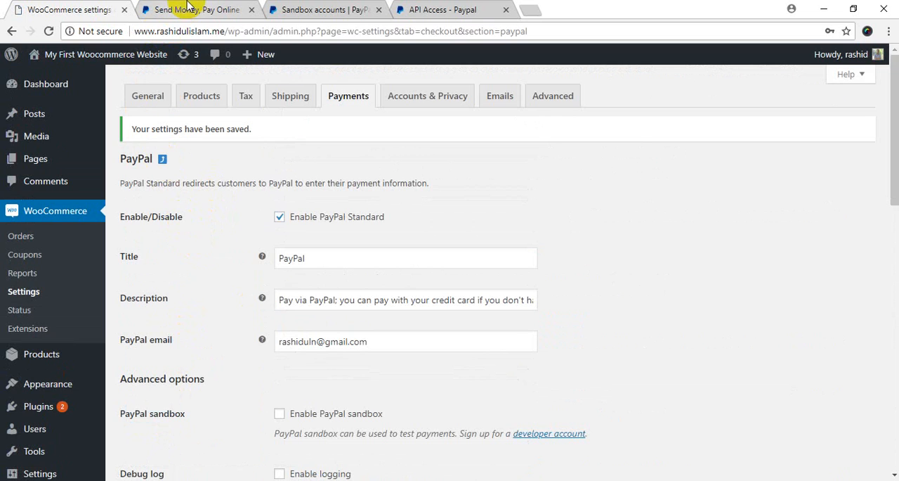
Step: View the store's home page in a separate browser tab and return to the WooCommerce PayPal settings
{"action": "middle_click", "coordinate": [59, 78]}
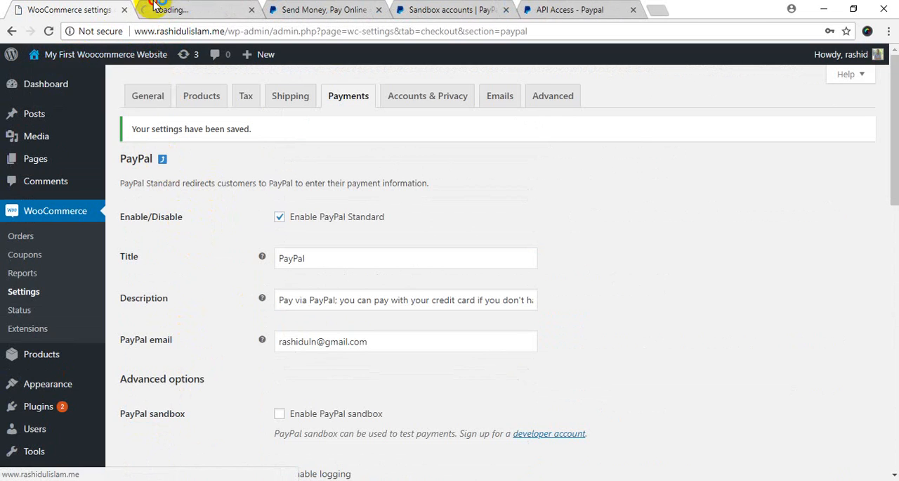
{"action": "left_click", "coordinate": [157, 7]}
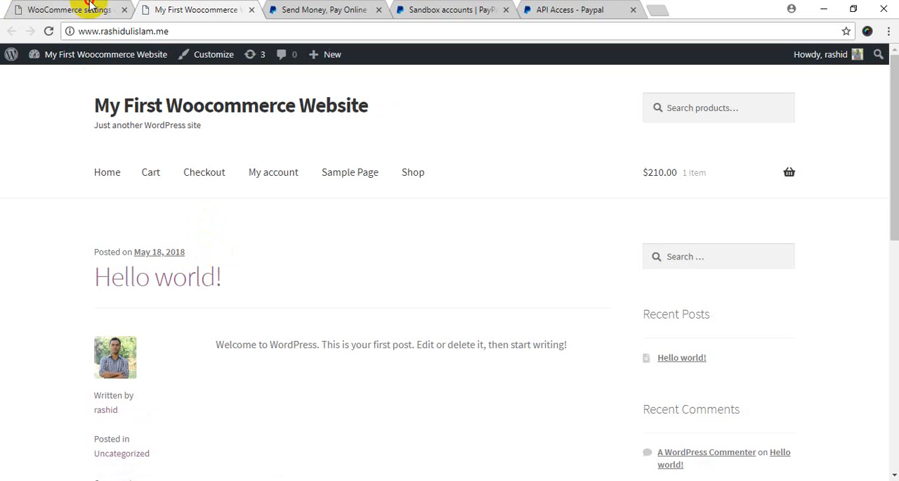
{"action": "left_click", "coordinate": [70, 10]}
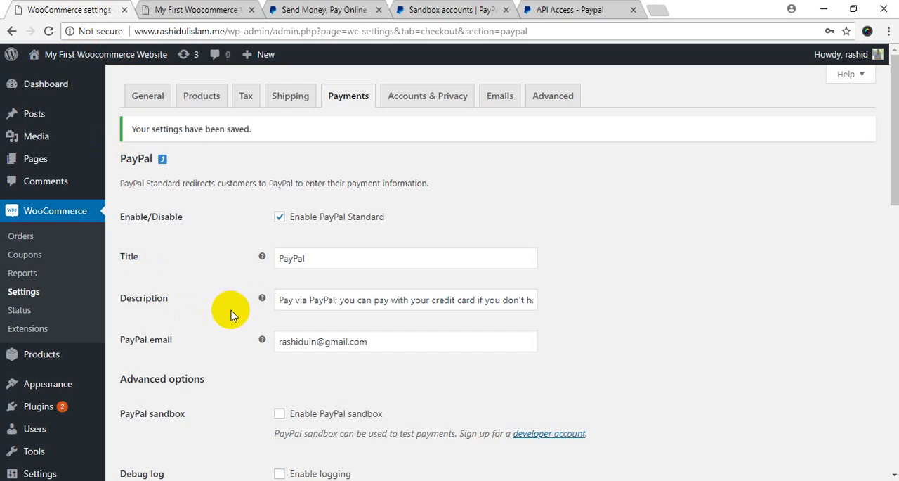